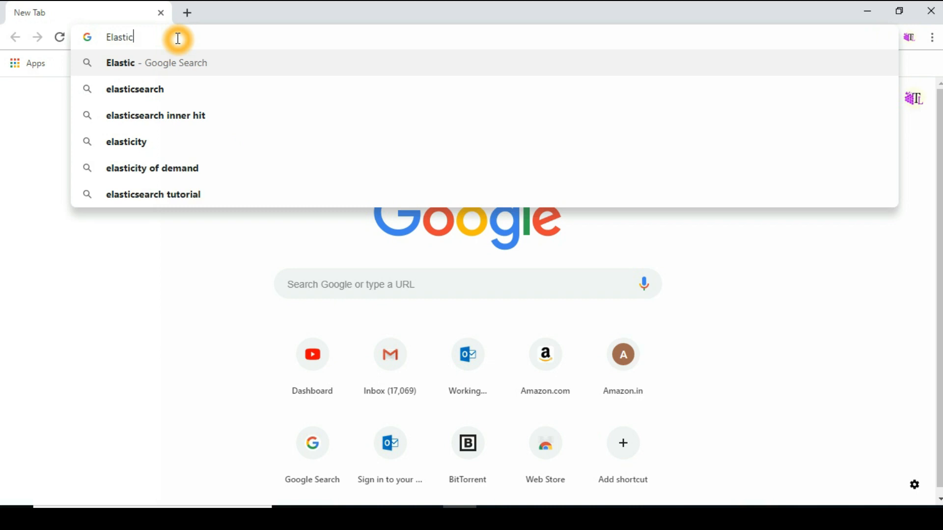
# - Search Google for Elasticsearch and open the elastic.co downloads page
pyautogui.press('Return')
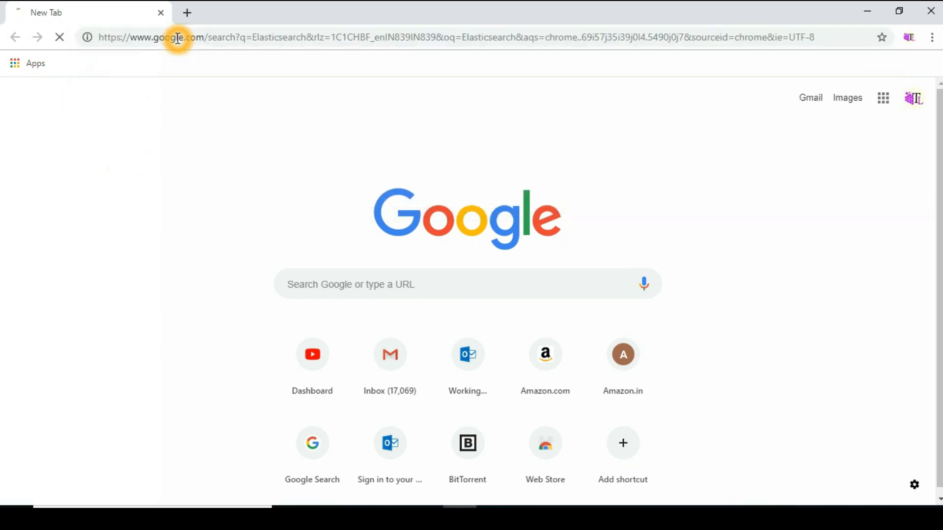
pyautogui.click(164, 182)
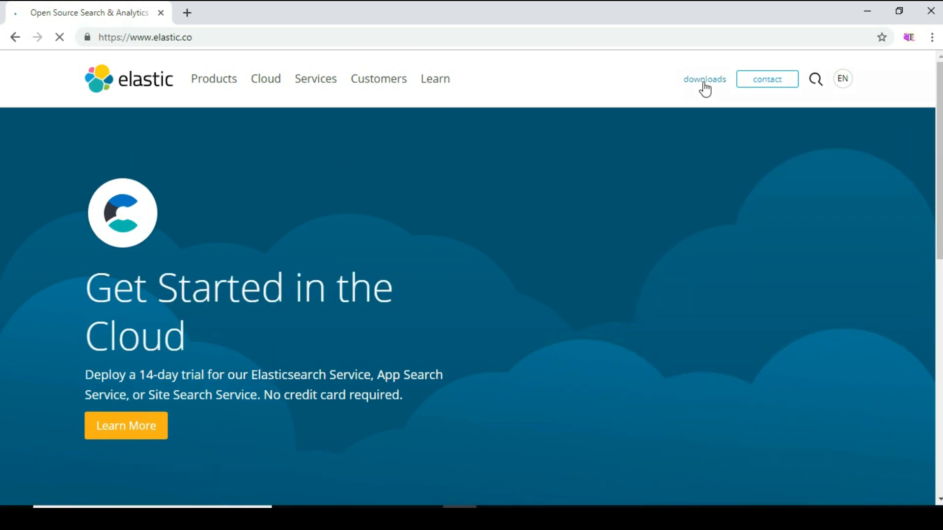
pyautogui.click(704, 88)
pyautogui.click(710, 86)
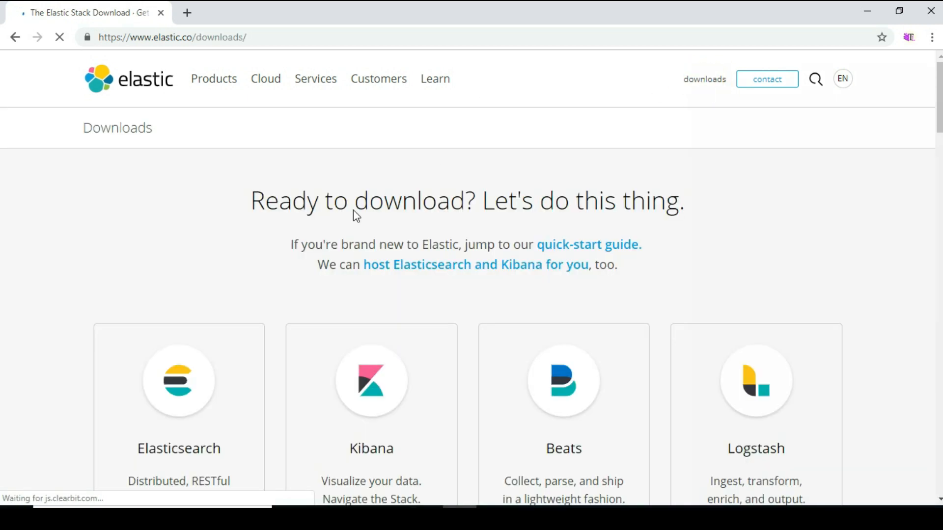
# - Download the Elasticsearch 6.7.0 Windows zip from its download page
pyautogui.scroll(-5, 351, 220)
pyautogui.click(172, 318)
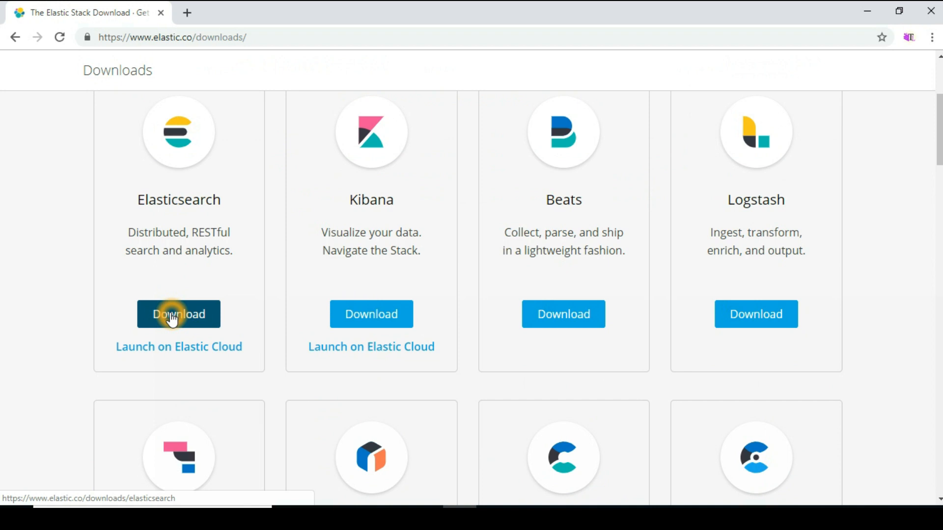
pyautogui.click(157, 315)
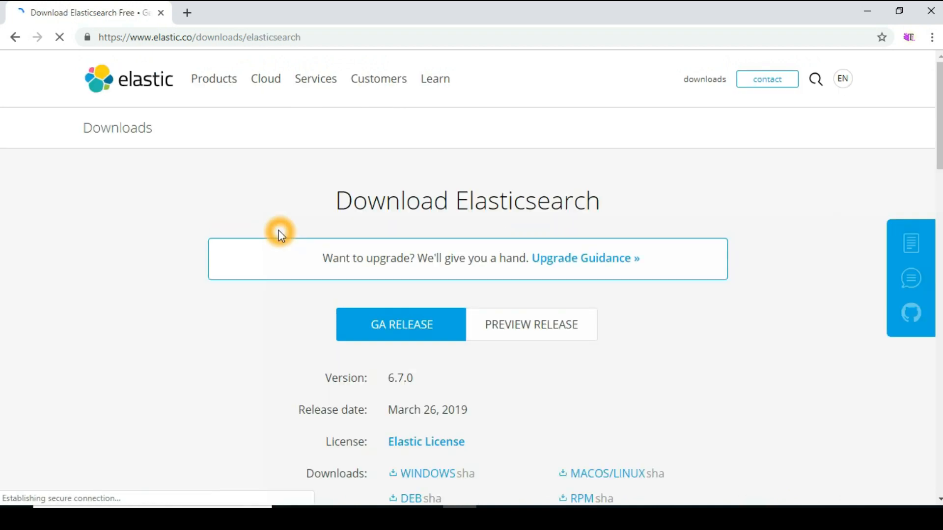
pyautogui.scroll(-3, 484, 330)
pyautogui.click(420, 295)
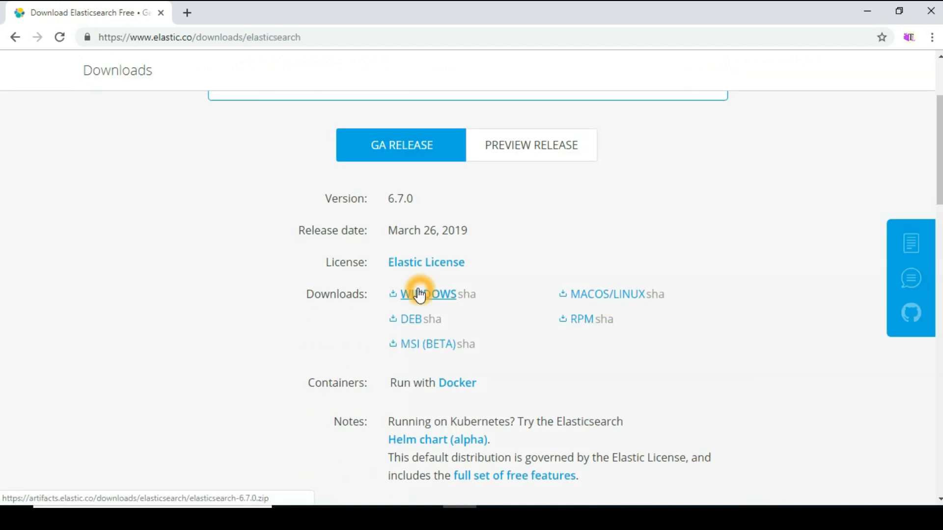
pyautogui.click(423, 295)
pyautogui.scroll(-1, 541, 290)
pyautogui.click(412, 227)
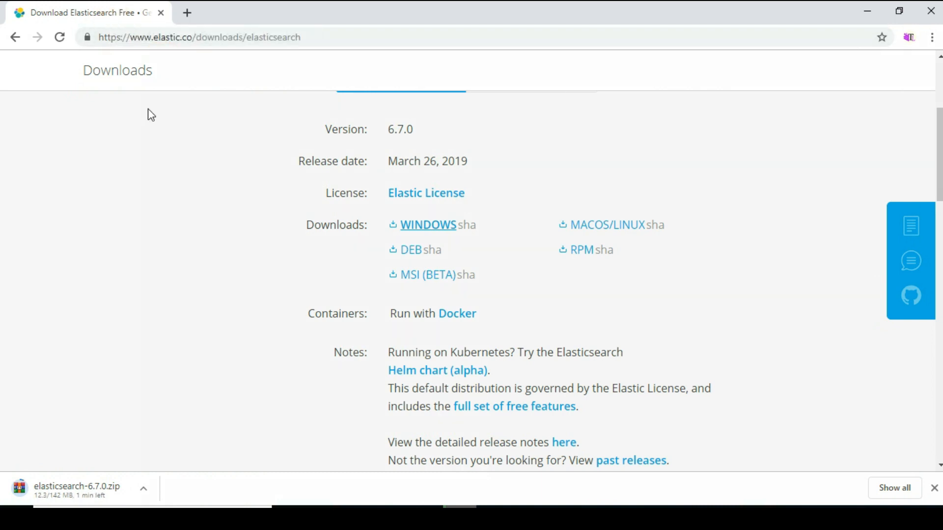
# - In a new tab, search for Elasticsearch again and open the elastic.co downloads page
pyautogui.click(192, 9)
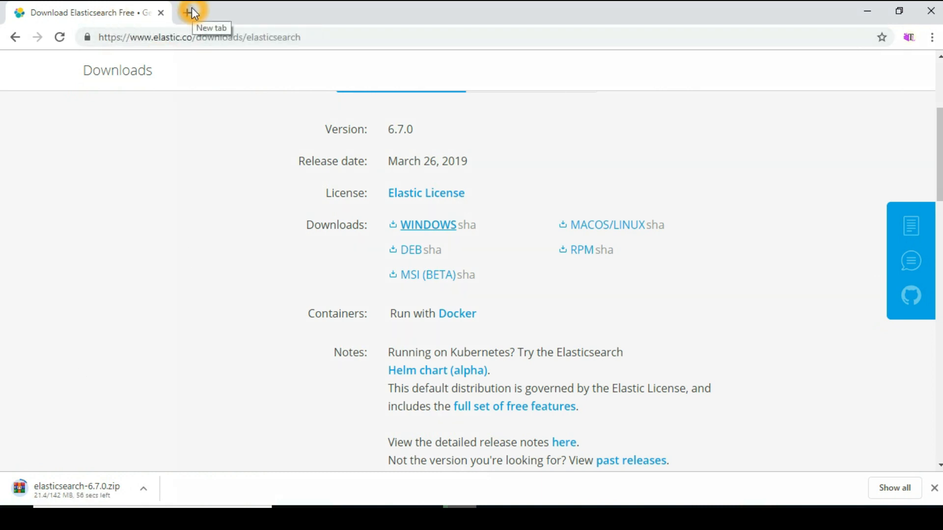
pyautogui.click(192, 10)
pyautogui.write('elasticsearch')
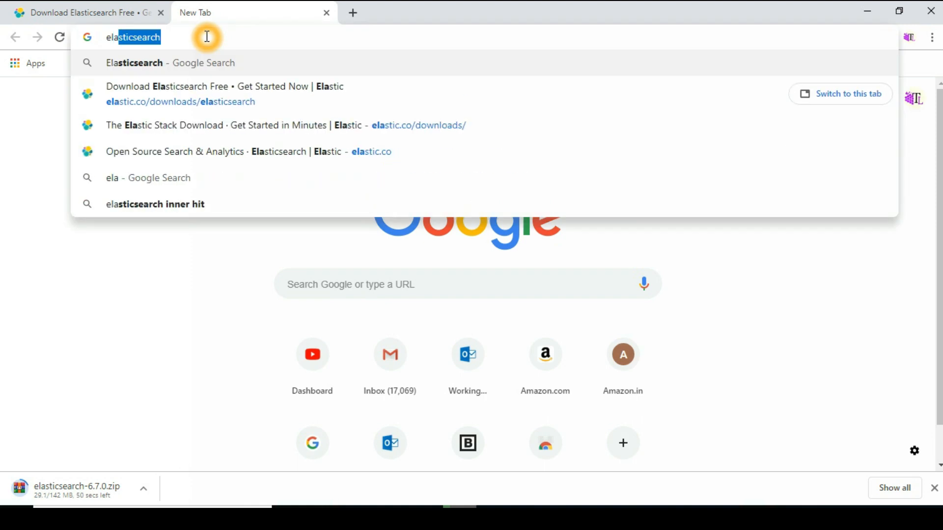
pyautogui.click(196, 63)
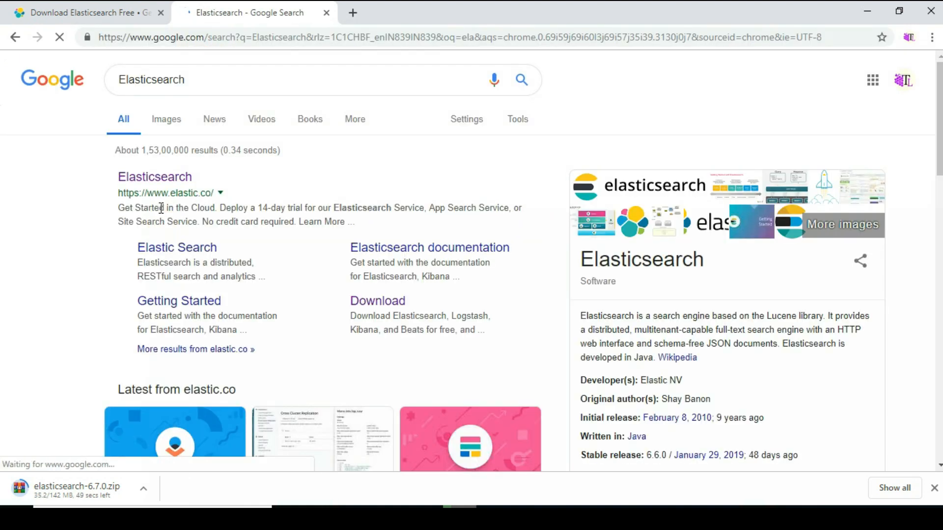
pyautogui.click(157, 179)
pyautogui.click(704, 79)
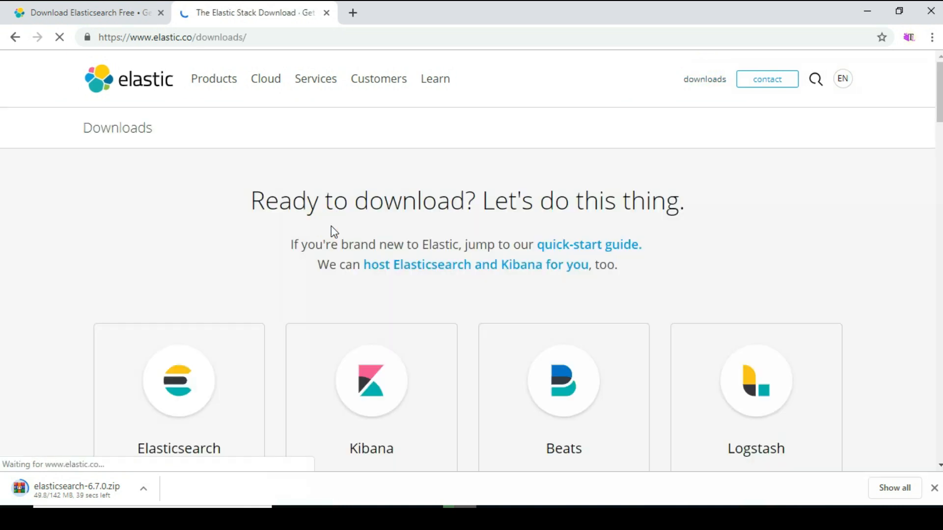
# - Open the Kibana download page and download the Kibana 6.7.0 Windows package
pyautogui.scroll(-4, 344, 295)
pyautogui.click(372, 390)
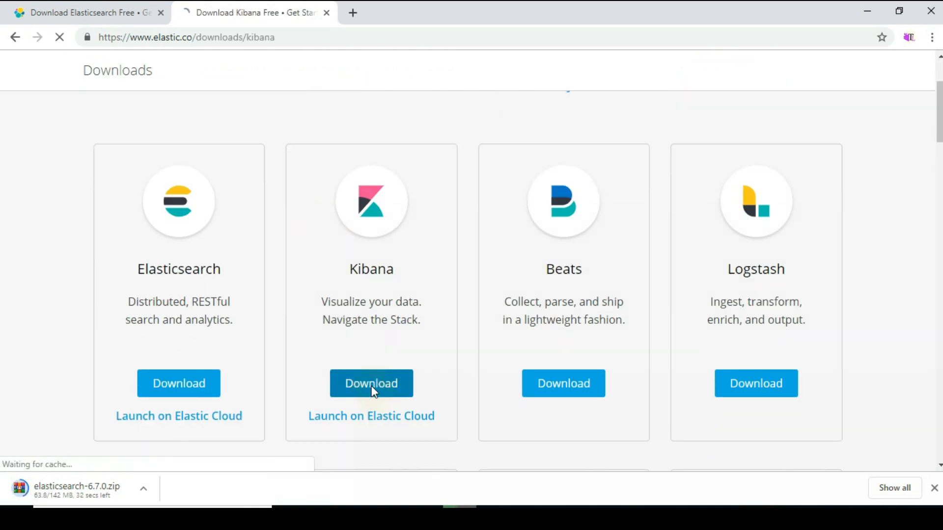
pyautogui.scroll(-3, 526, 323)
pyautogui.click(437, 295)
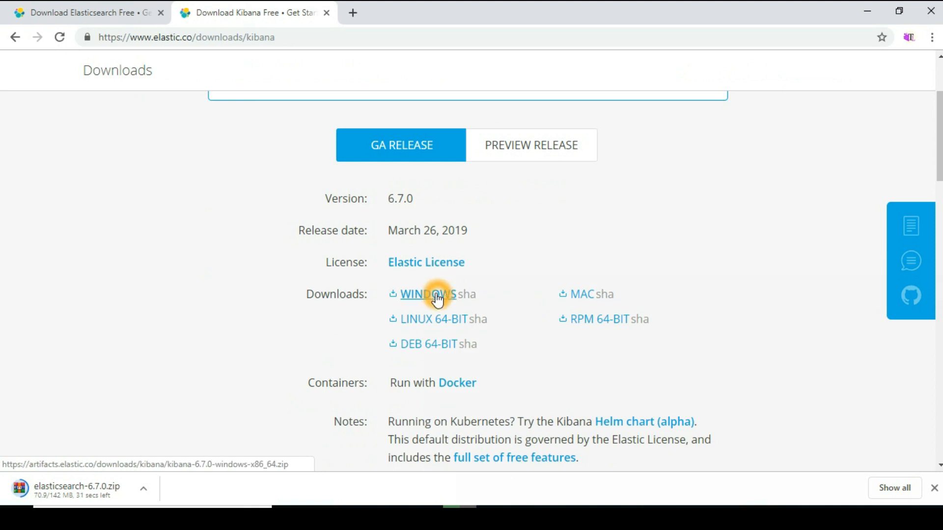
pyautogui.scroll(3, 479, 288)
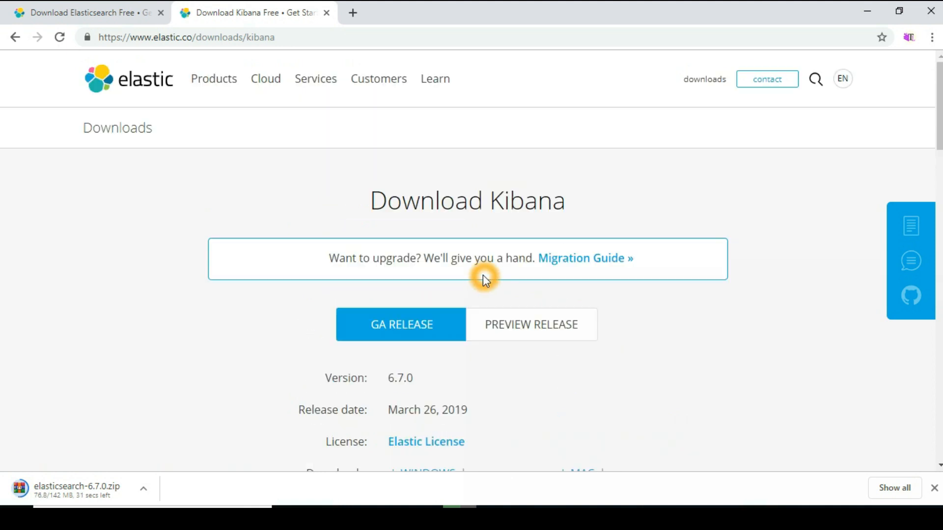
pyautogui.scroll(-3, 457, 243)
pyautogui.click(426, 295)
# - On the Oracle Java SE page, download the JDK 12 Windows x64 installer
pyautogui.click(276, 267)
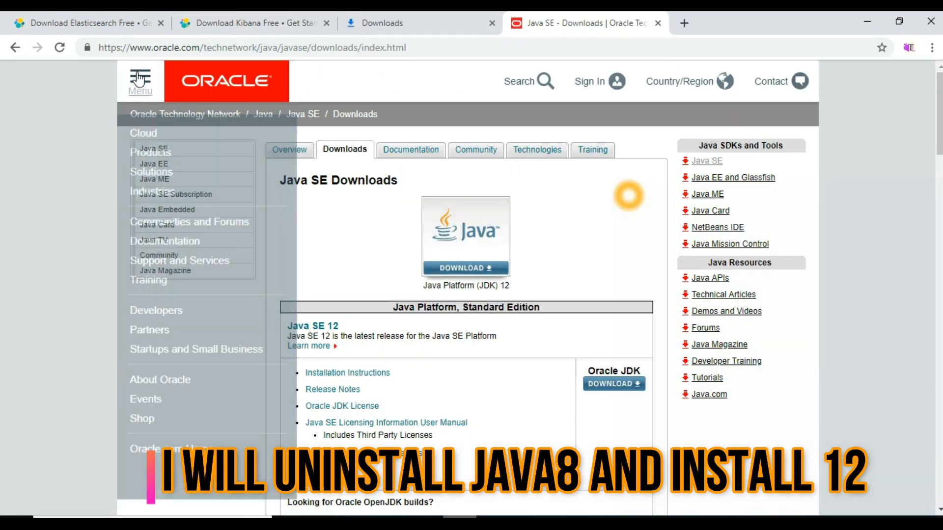
pyautogui.scroll(-3, 608, 252)
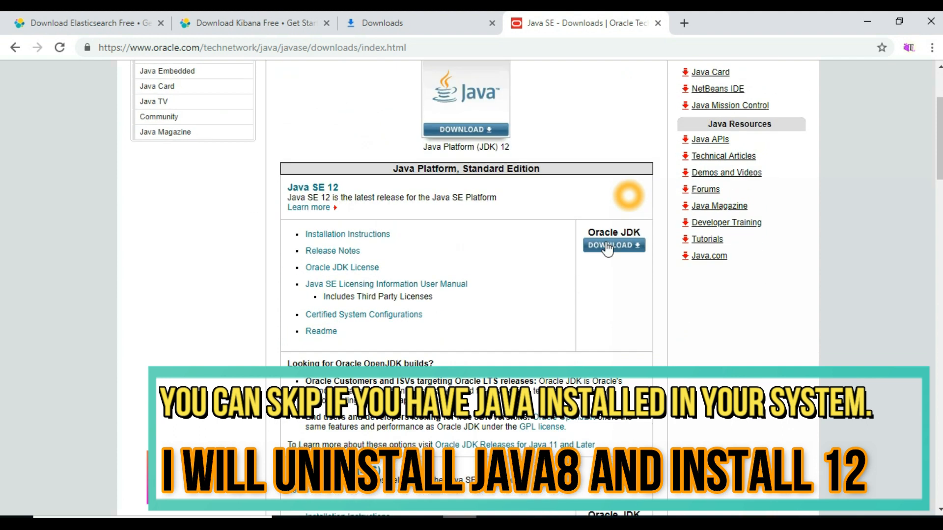
pyautogui.click(609, 245)
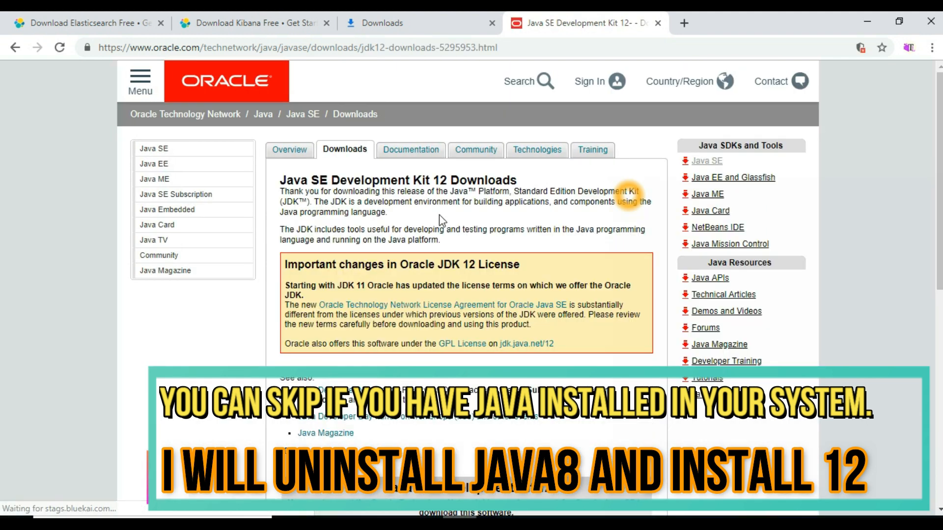
pyautogui.scroll(-5, 440, 216)
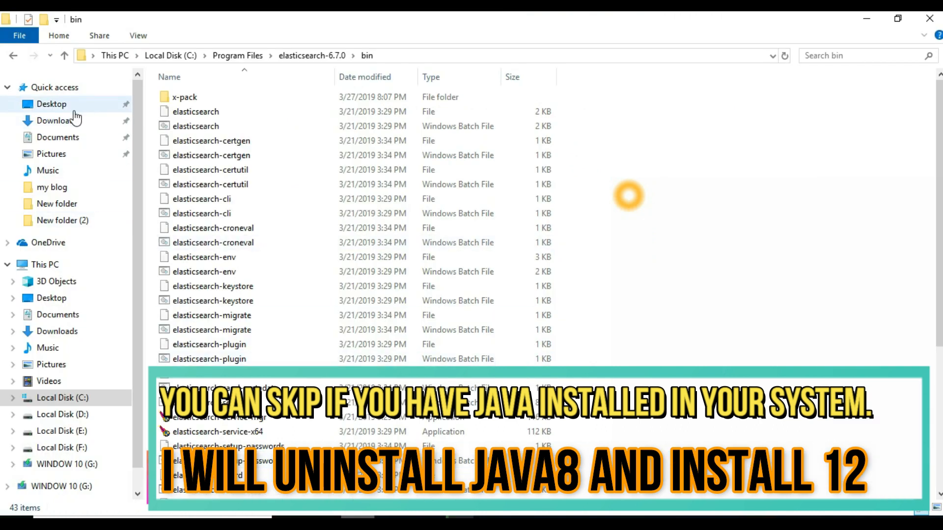
pyautogui.click(54, 120)
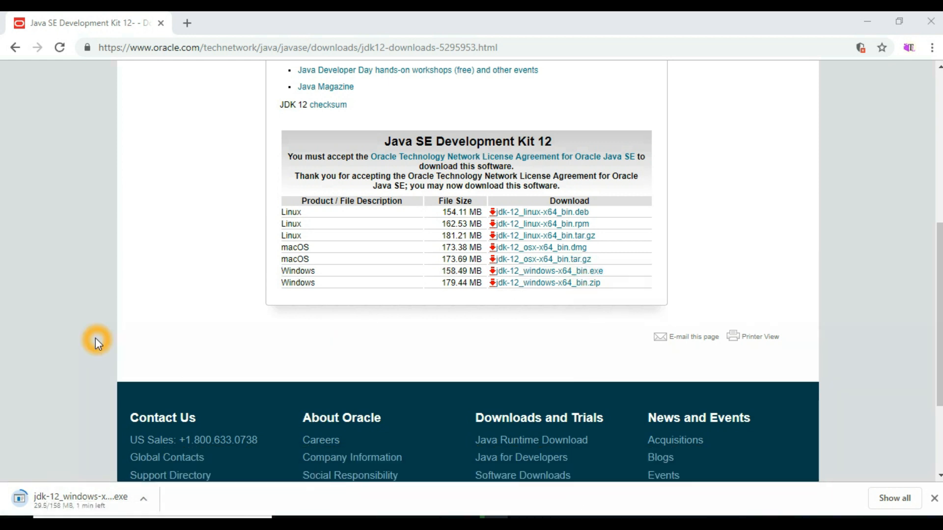
# - Run the downloaded JDK 12 installer with the default C:\Program Files\Java\jdk-12\ folder and close it when finished
pyautogui.click(121, 505)
pyautogui.click(147, 505)
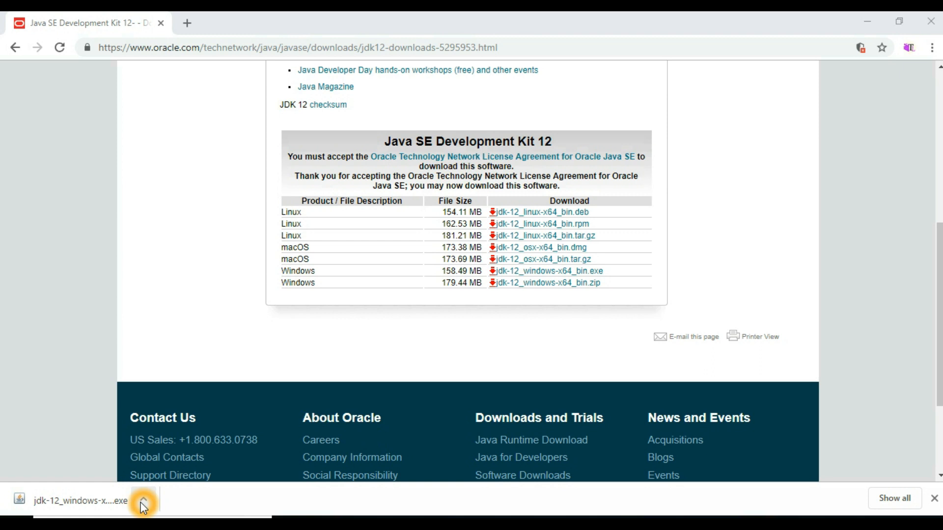
pyautogui.click(64, 500)
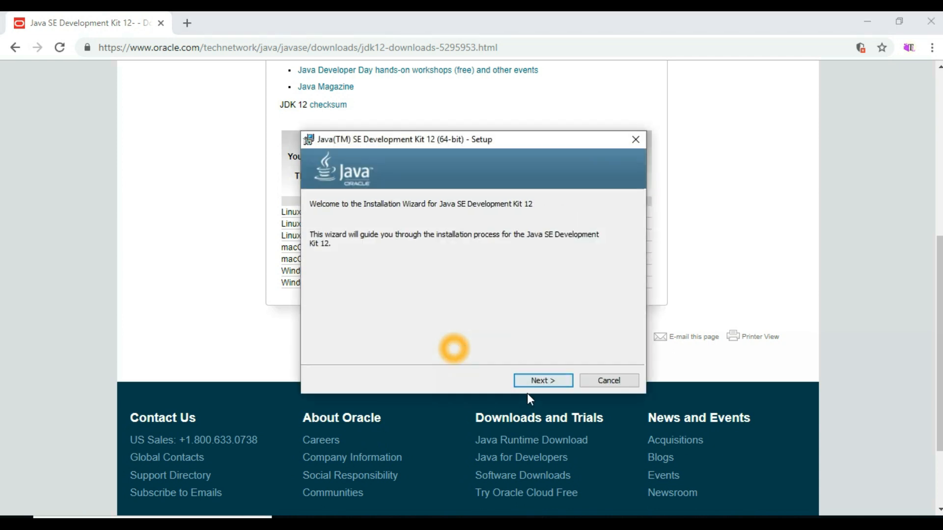
pyautogui.click(544, 382)
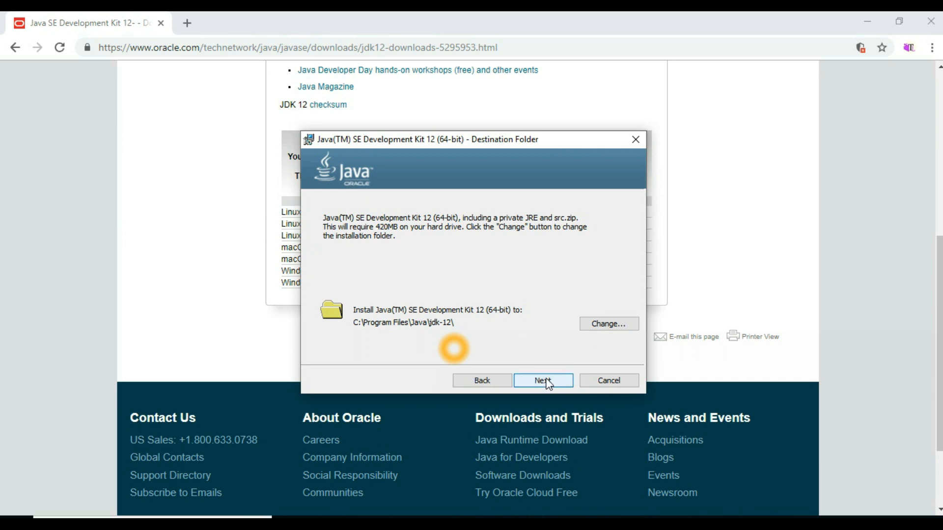
pyautogui.click(546, 382)
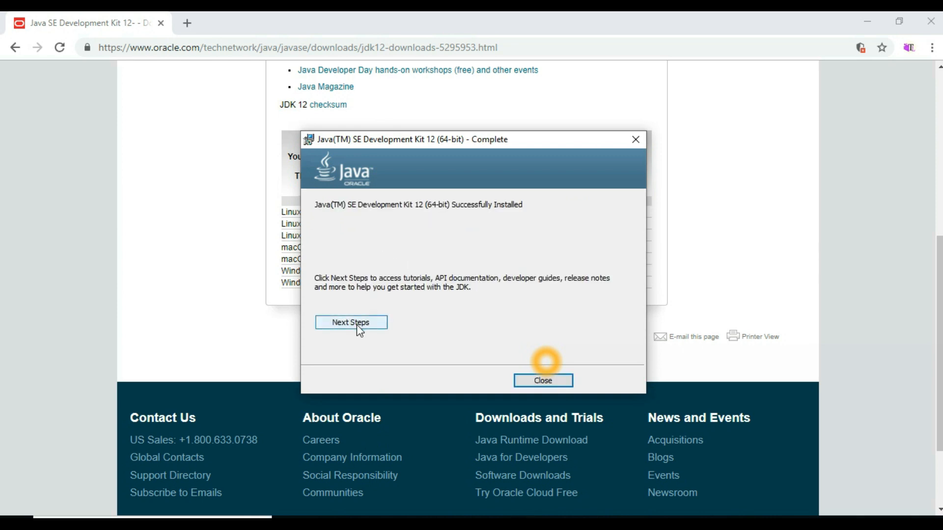
pyautogui.click(542, 381)
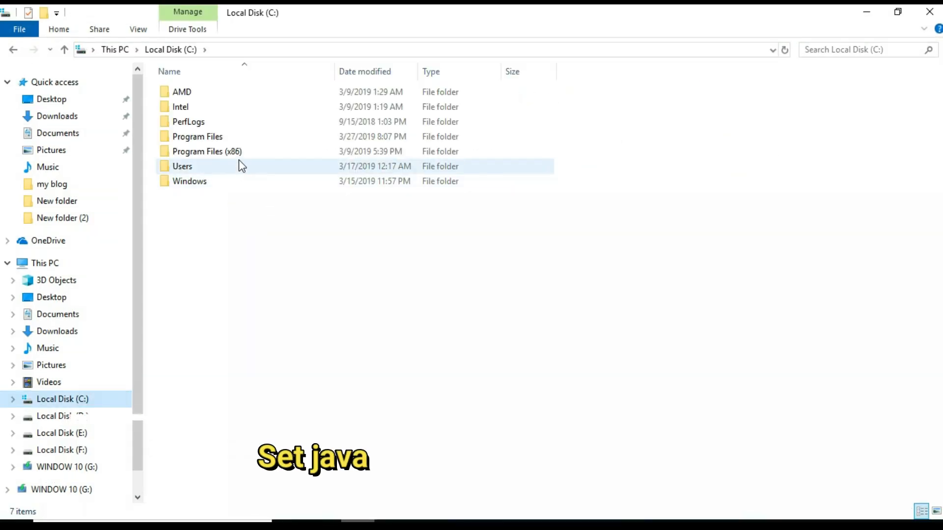
# - Browse to Program Files\Java\jdk-12 in File Explorer and copy the folder's path from the address bar
pyautogui.click(248, 140)
pyautogui.doubleClick(249, 140)
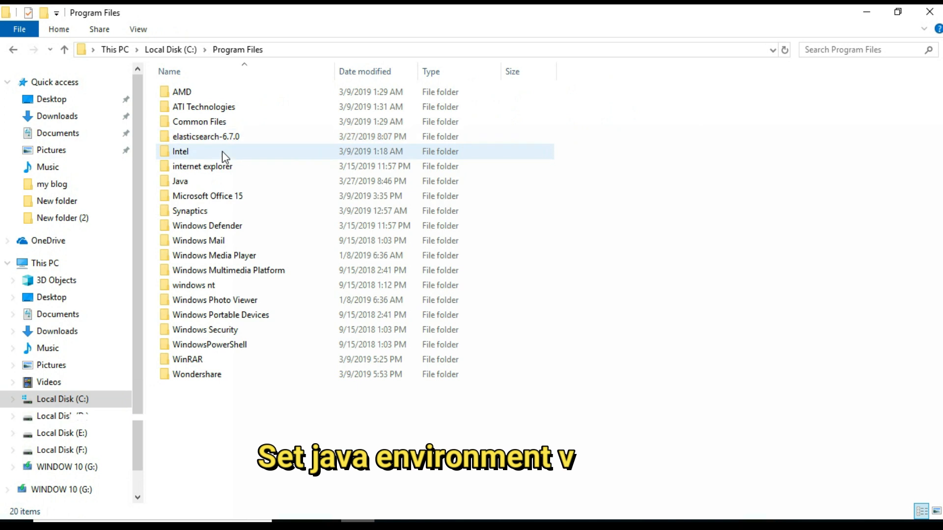
pyautogui.click(221, 183)
pyautogui.doubleClick(223, 184)
pyautogui.click(214, 105)
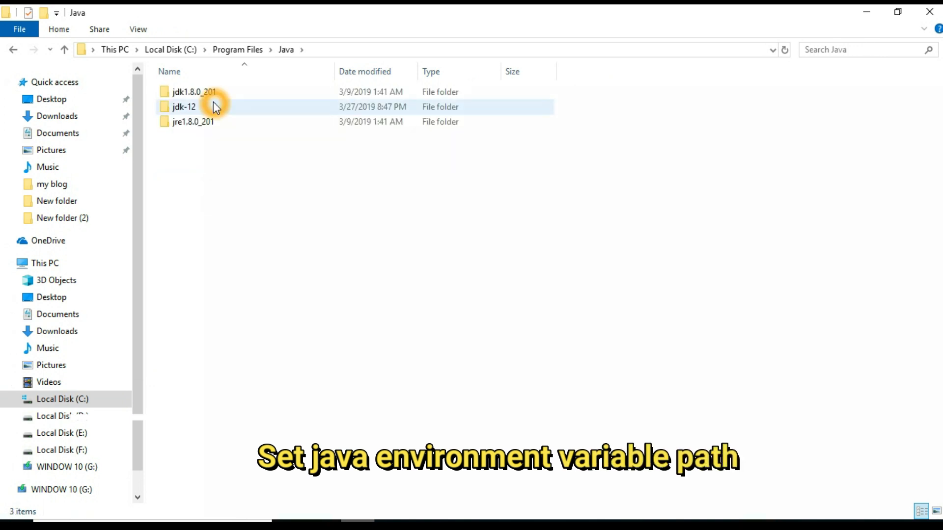
pyautogui.doubleClick(220, 106)
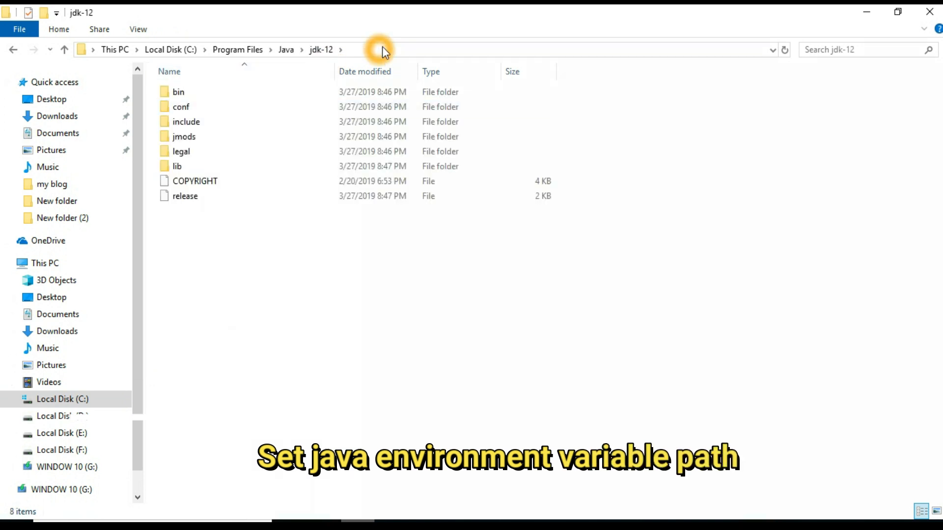
pyautogui.click(383, 47)
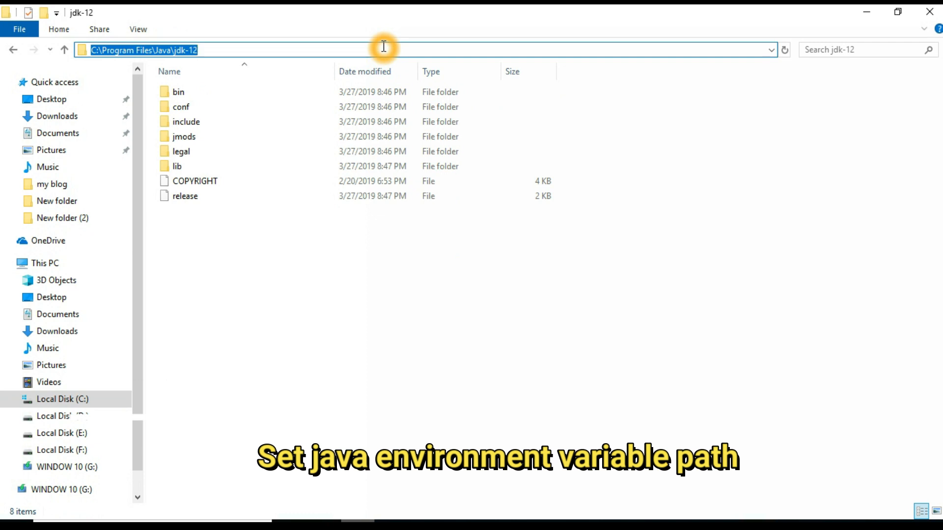
pyautogui.rightClick(224, 51)
pyautogui.click(264, 97)
# - Open This PC's system properties and bring up the Environment Variables dialog
pyautogui.click(53, 263)
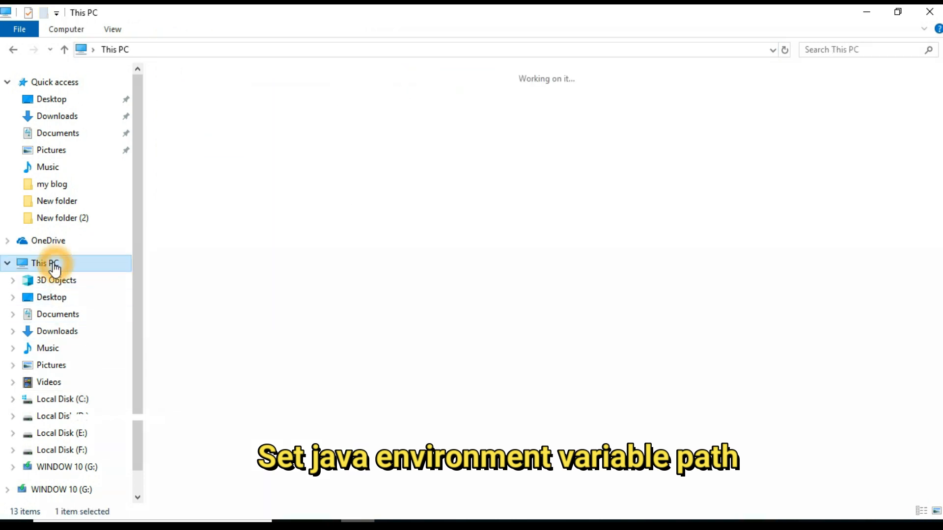
pyautogui.rightClick(54, 264)
pyautogui.click(109, 448)
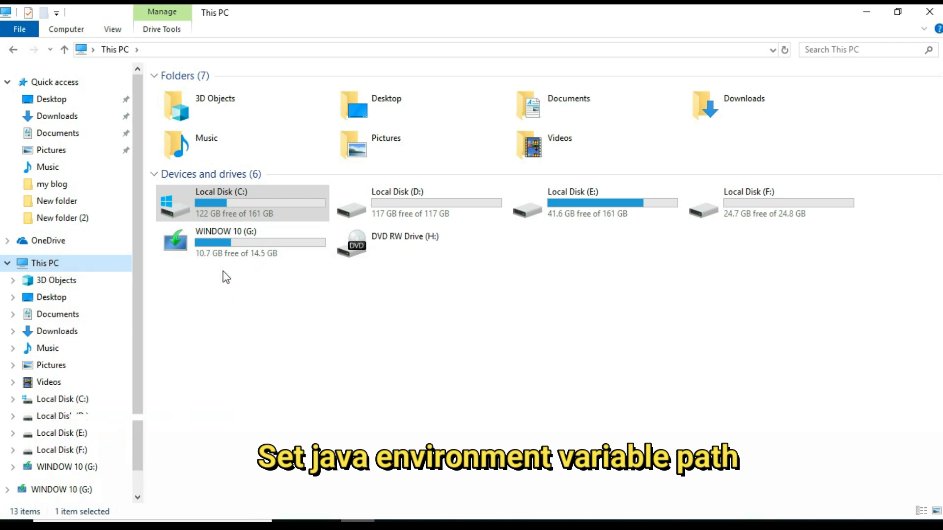
pyautogui.click(144, 198)
pyautogui.click(342, 393)
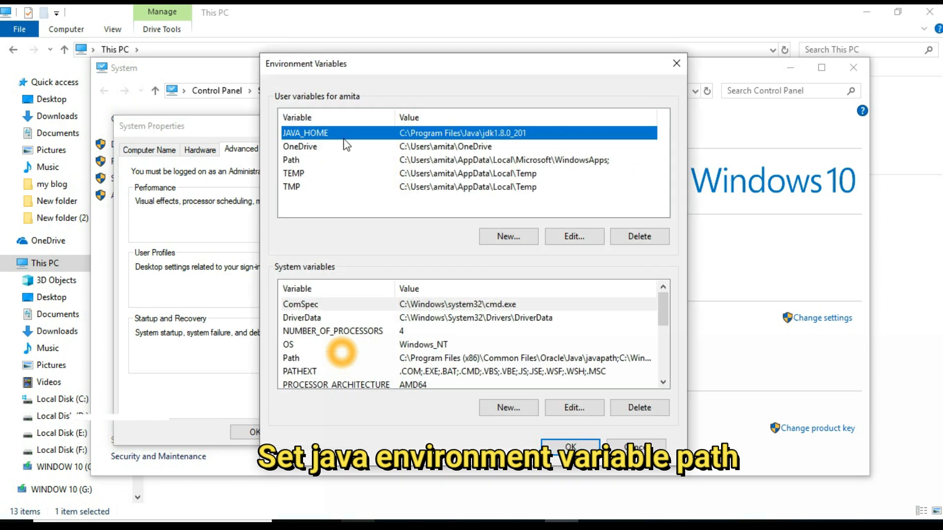
# - Set the user variable JAVA_HOME to C:\Program Files\Java\jdk-12
pyautogui.doubleClick(344, 135)
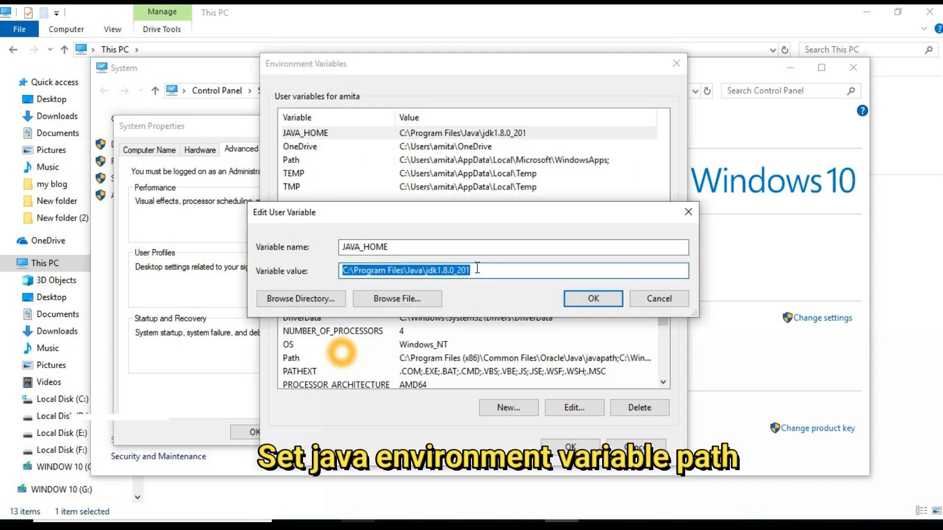
pyautogui.hotkey('ctrl', 'v')
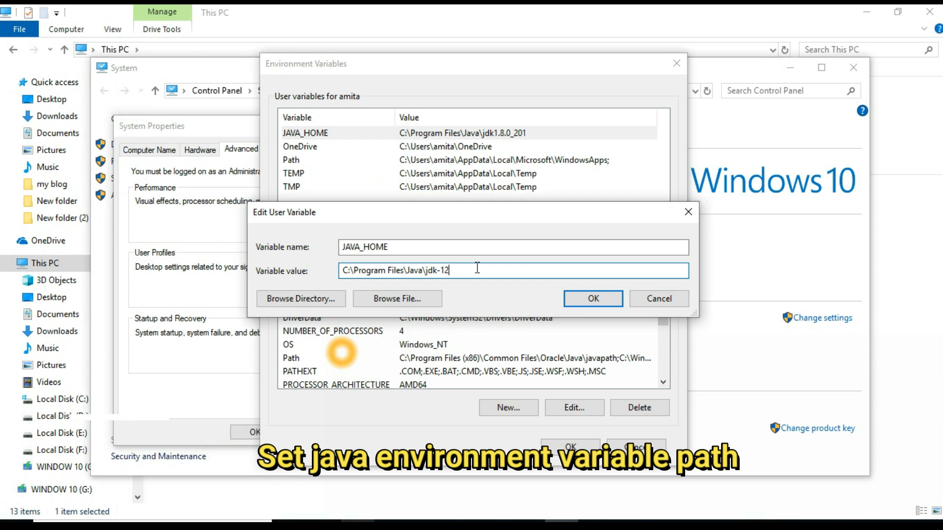
pyautogui.click(594, 301)
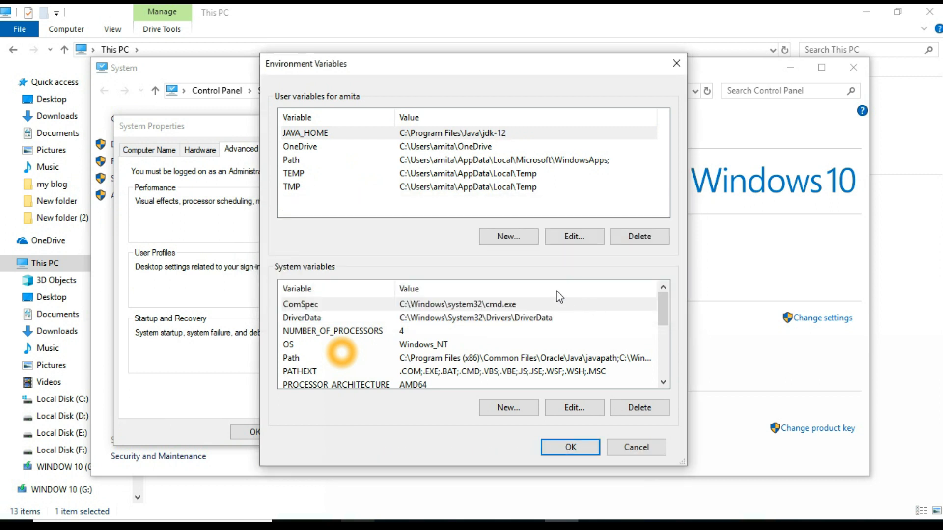
# - In the system Path variable, replace the jdk1.8.0_201\bin entry with C:\Program Files\Java\jdk-12\bin
pyautogui.doubleClick(304, 359)
pyautogui.click(376, 221)
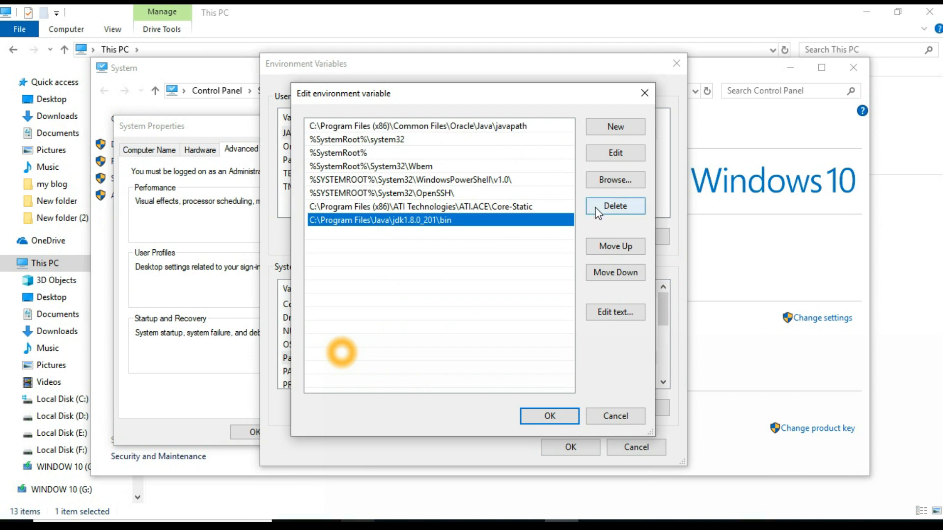
pyautogui.click(603, 208)
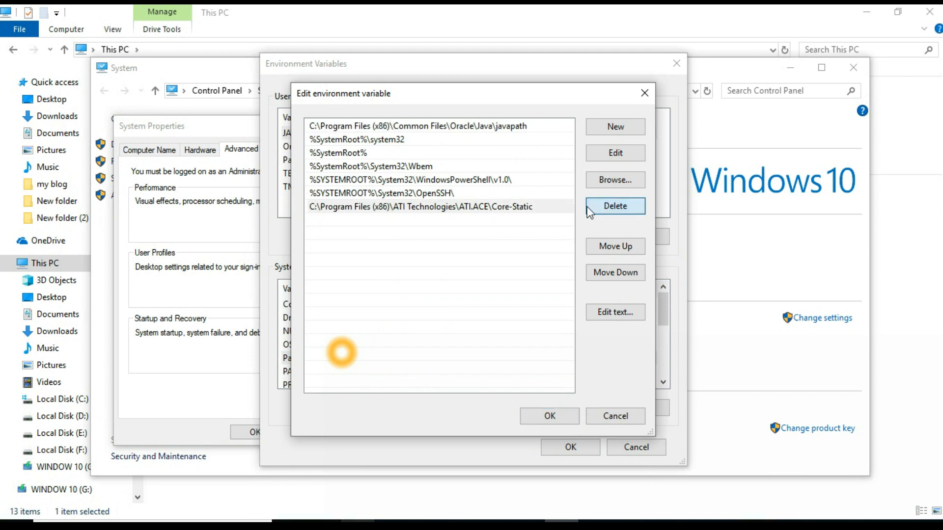
pyautogui.doubleClick(408, 219)
pyautogui.hotkey('ctrl', 'v')
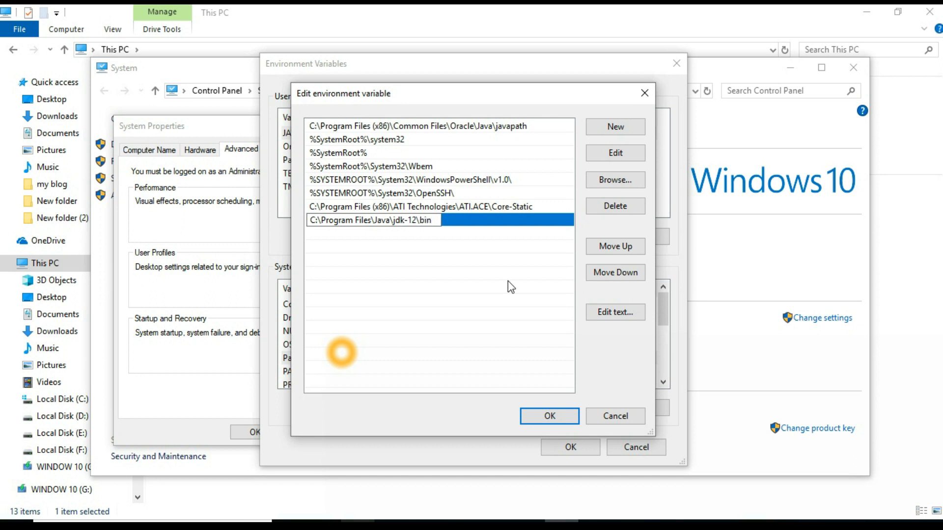
pyautogui.press('Return')
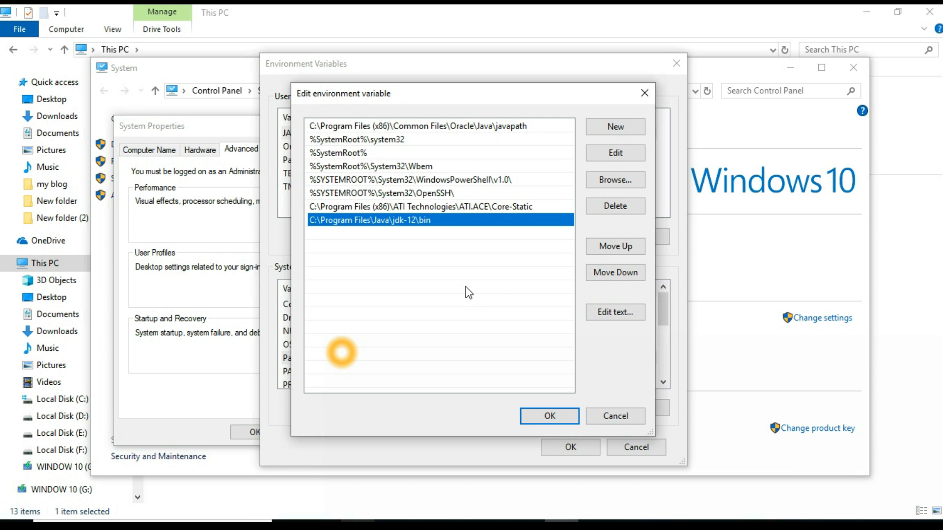
pyautogui.press('Return')
# - Reopen the system Path entries, then confirm all environment variable dialogs and close the System window
pyautogui.click(387, 357)
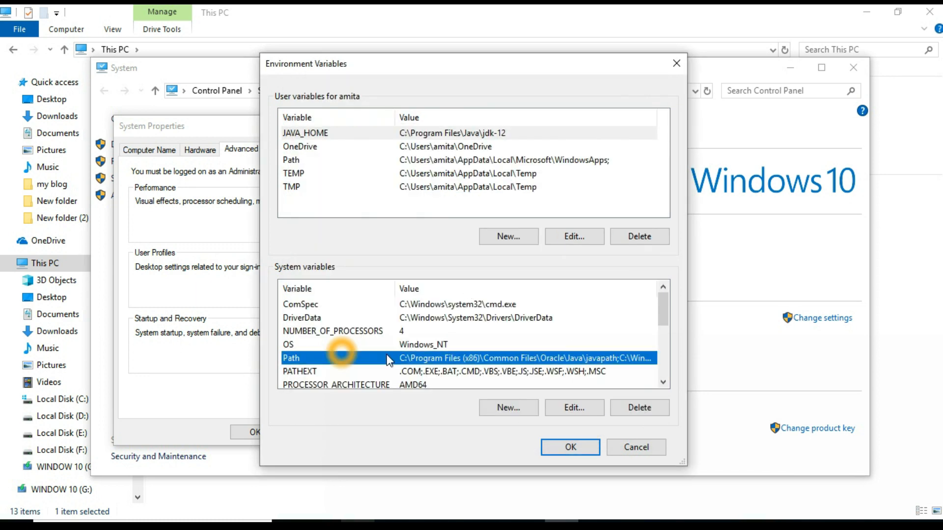
pyautogui.doubleClick(389, 359)
pyautogui.click(545, 417)
pyautogui.click(568, 446)
pyautogui.click(255, 432)
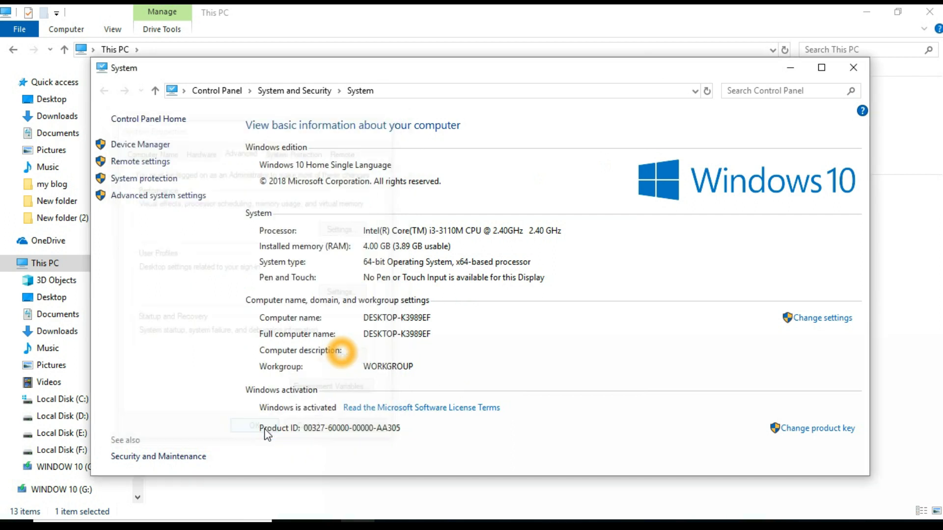
pyautogui.click(288, 295)
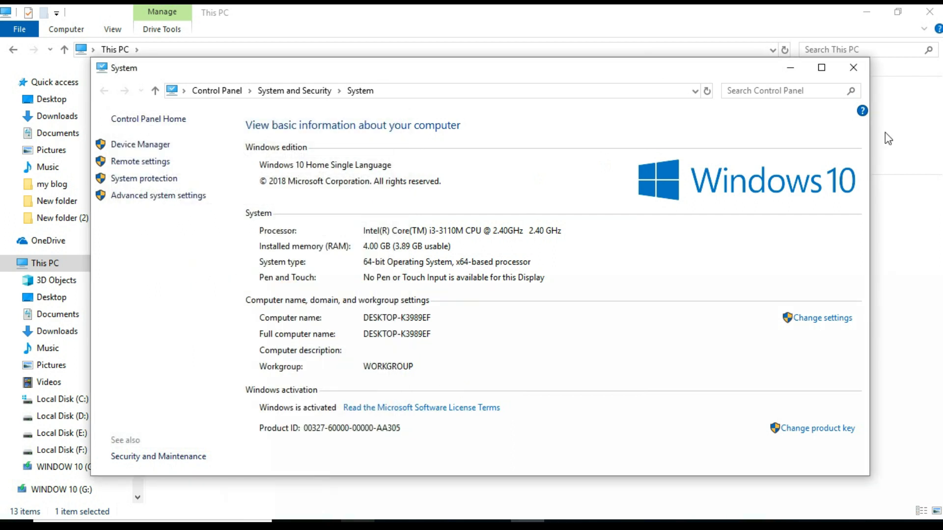
pyautogui.click(853, 69)
# - Paste the downloaded Kibana zip into Local Disk (D:) and extract it there
pyautogui.doubleClick(392, 202)
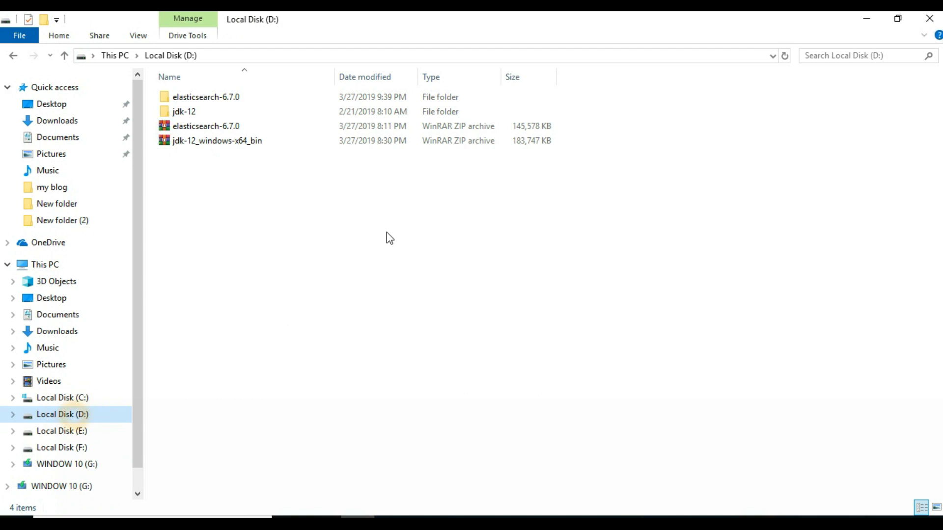
pyautogui.hotkey('ctrl', 'v')
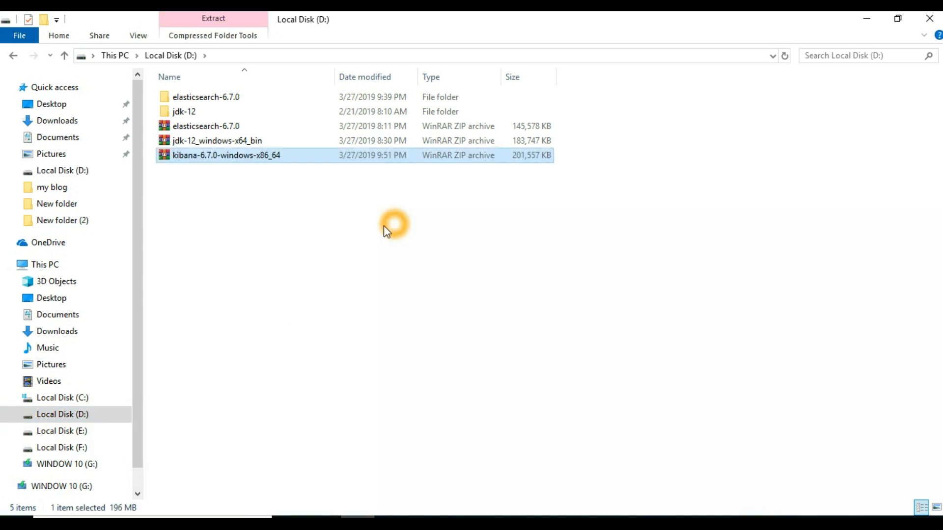
pyautogui.rightClick(291, 156)
pyautogui.click(407, 213)
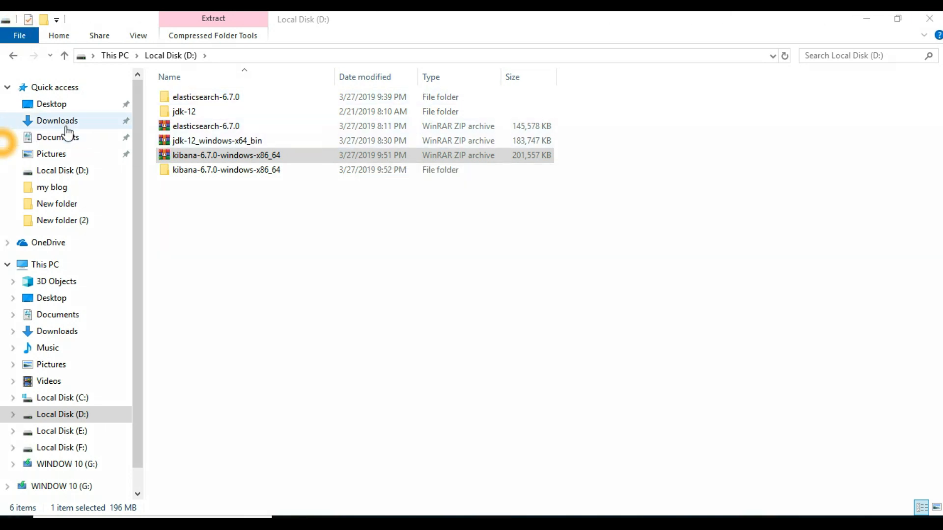
# - Open elasticsearch-6.7.0\bin and run the elasticsearch batch file
pyautogui.doubleClick(244, 95)
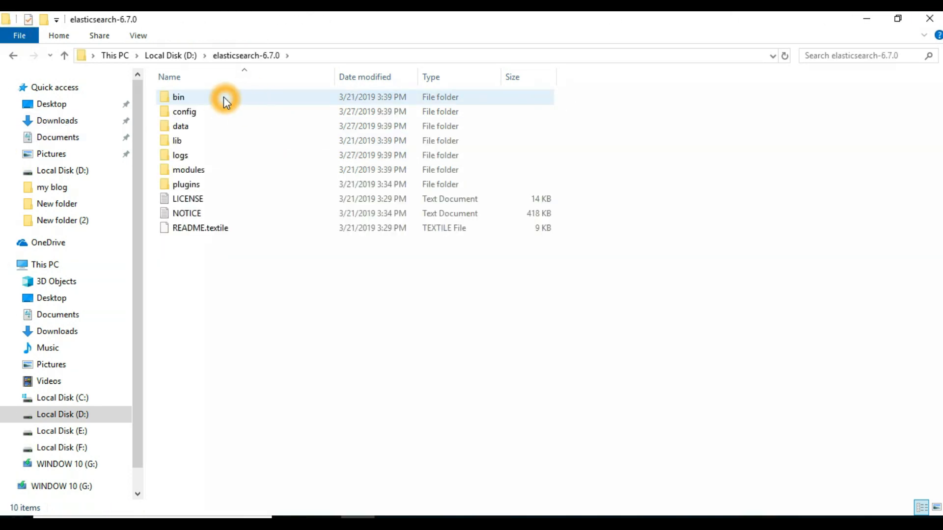
pyautogui.doubleClick(224, 96)
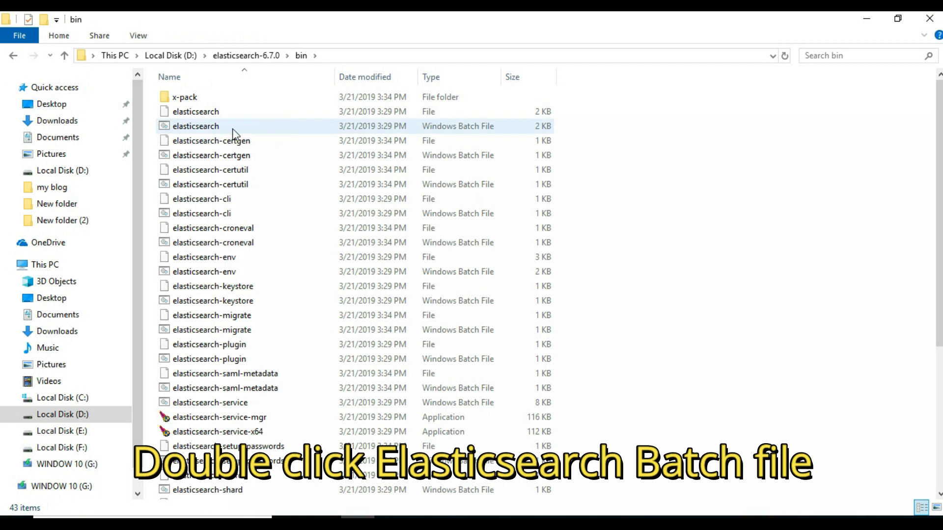
pyautogui.click(249, 127)
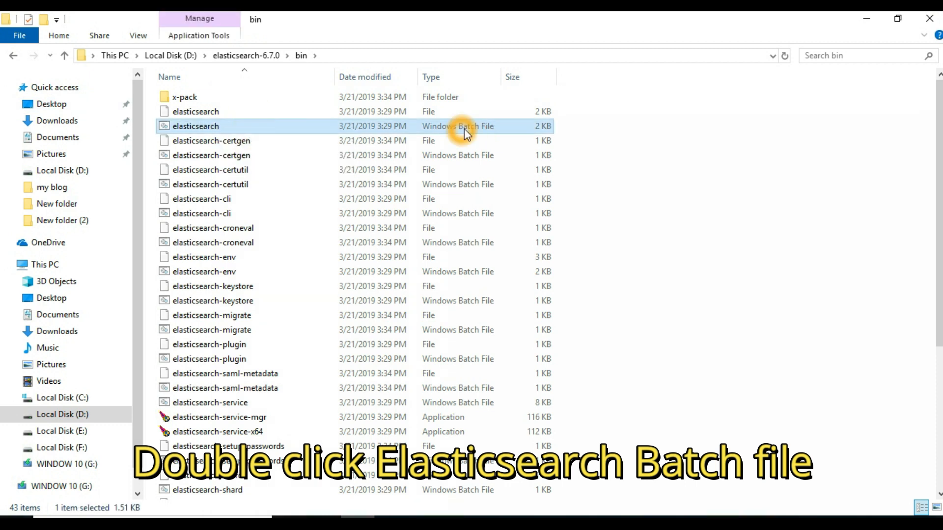
pyautogui.doubleClick(231, 128)
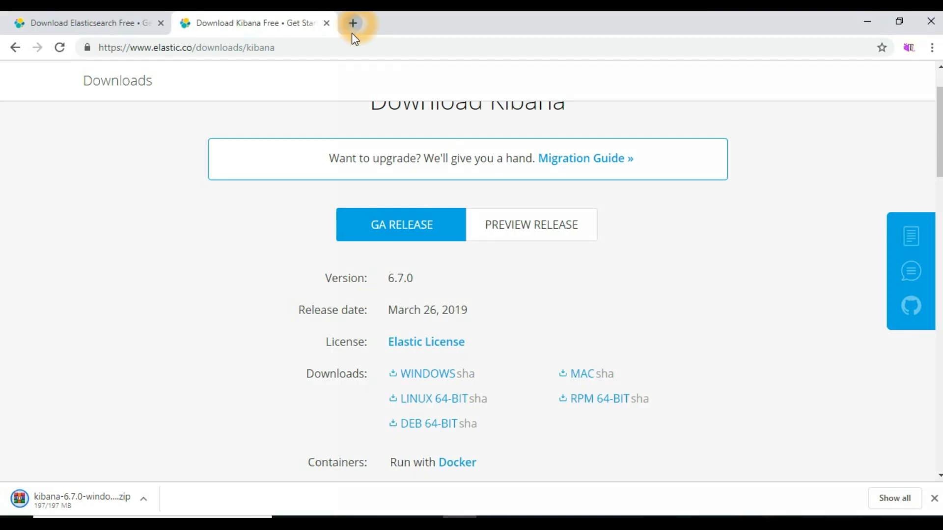
# - Open localhost:9200 in a new browser tab
pyautogui.click(353, 23)
pyautogui.write('localhost:9200')
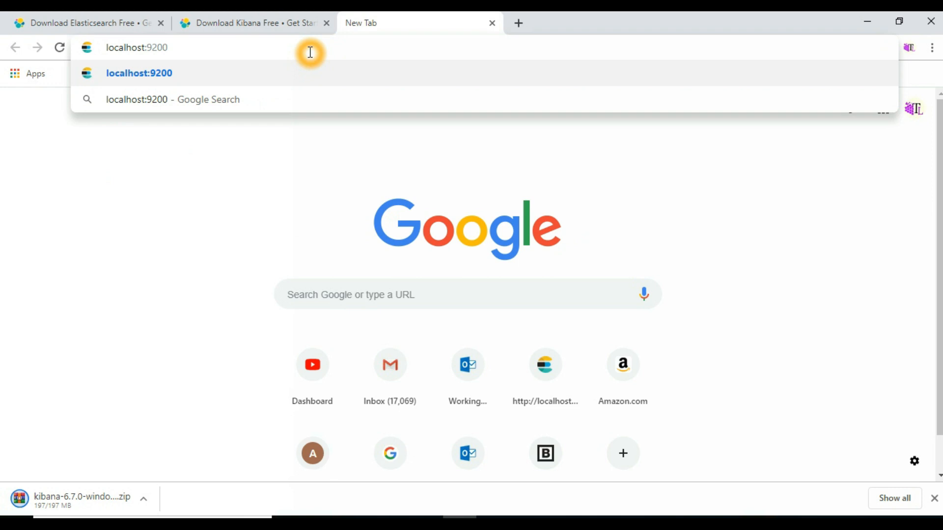
pyautogui.press('Return')
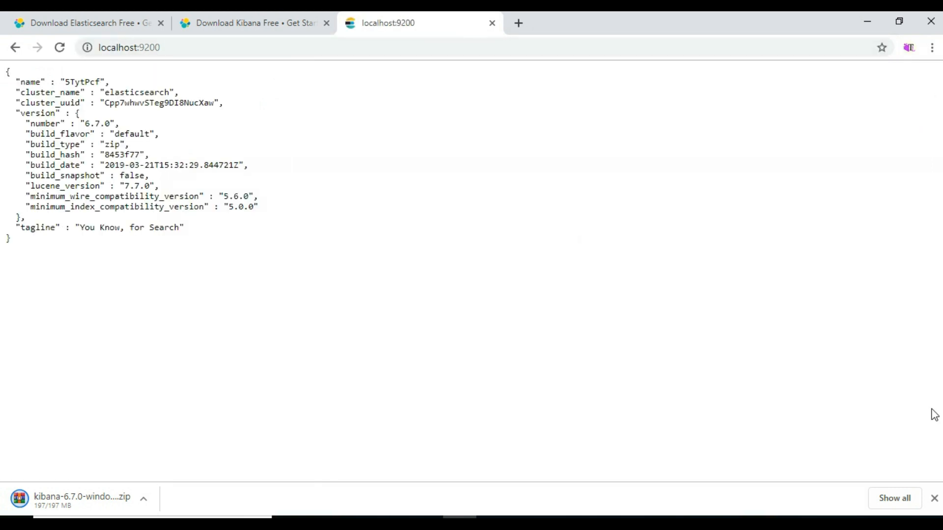
# - Examine the Elasticsearch JSON response shown at localhost:9200
pyautogui.click(934, 499)
pyautogui.moveTo(104, 92); pyautogui.dragTo(174, 93)
pyautogui.click(113, 104)
pyautogui.doubleClick(133, 104)
pyautogui.moveTo(25, 93); pyautogui.dragTo(158, 187)
pyautogui.click(315, 133)
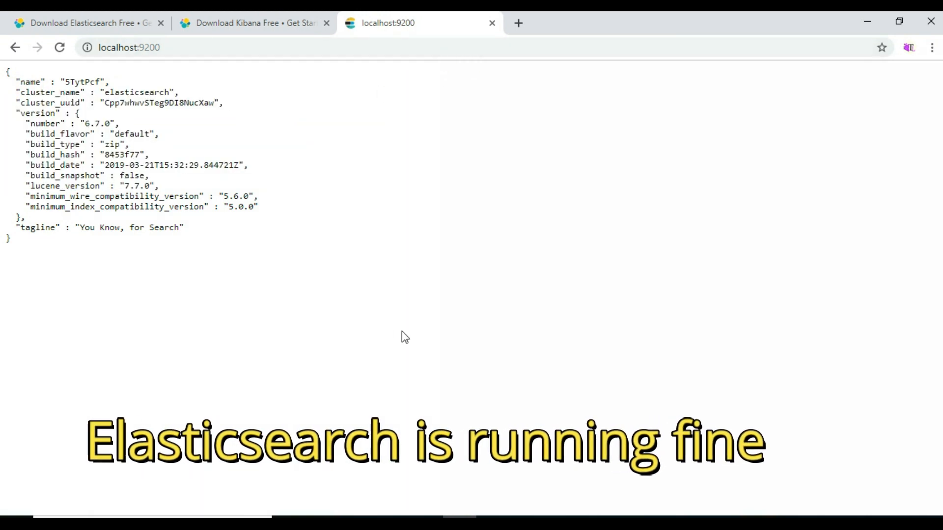
# - Open the kibana-6.7.0-windows-x86_64\bin folder on drive D and run the kibana batch file
pyautogui.click(357, 523)
pyautogui.click(240, 55)
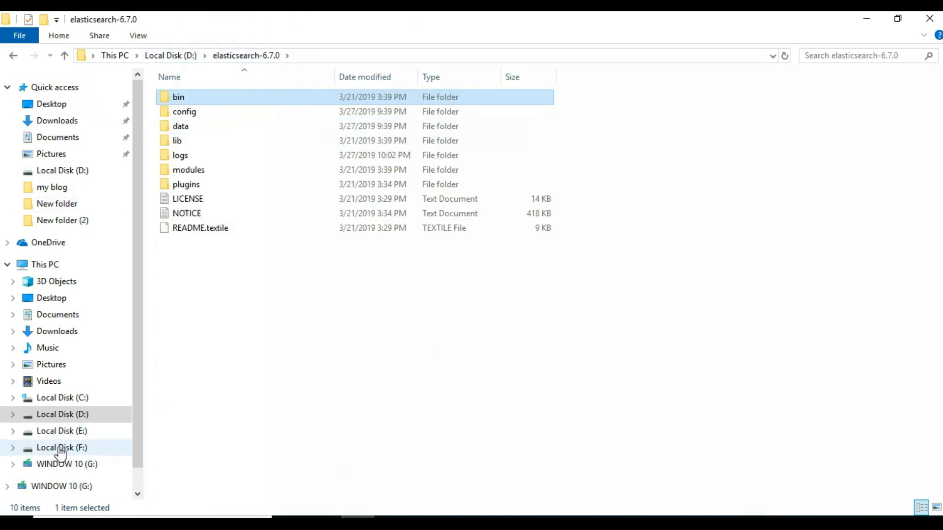
pyautogui.click(73, 412)
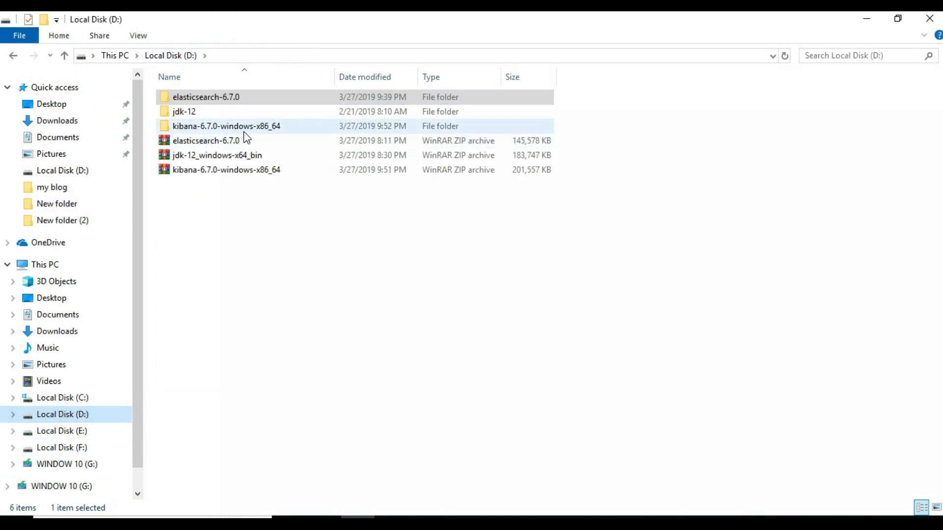
pyautogui.click(246, 125)
pyautogui.doubleClick(246, 126)
pyautogui.doubleClick(234, 96)
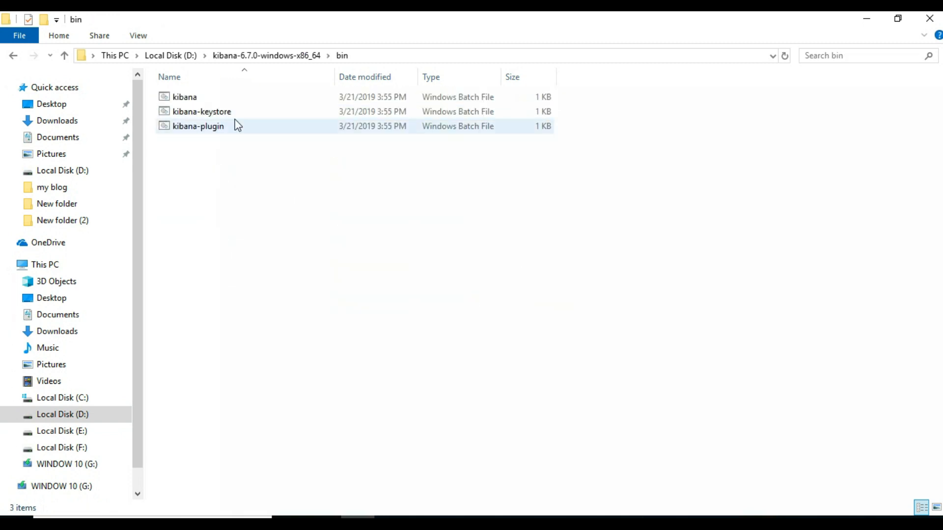
pyautogui.doubleClick(303, 96)
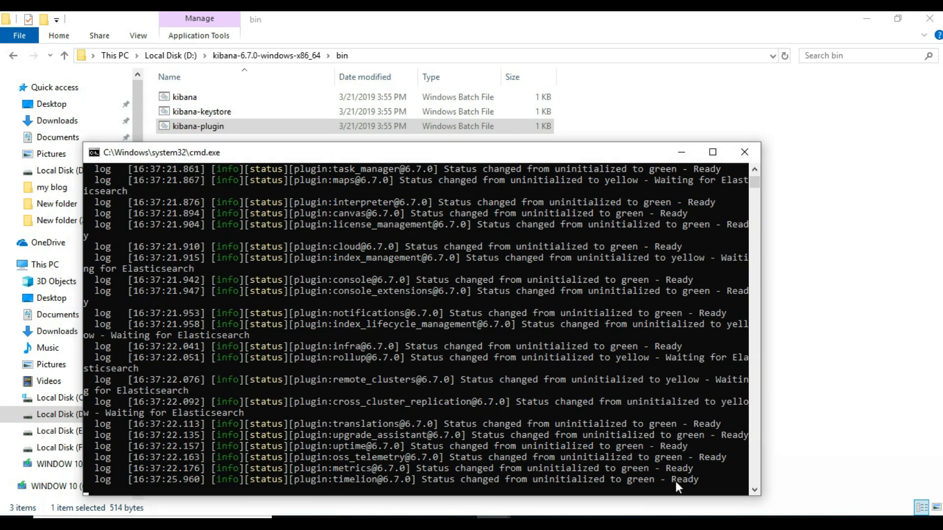
# - Watch the Kibana console log until the plugins report ready, then return to the browser
pyautogui.scroll(-2, 549, 351)
pyautogui.click(550, 351)
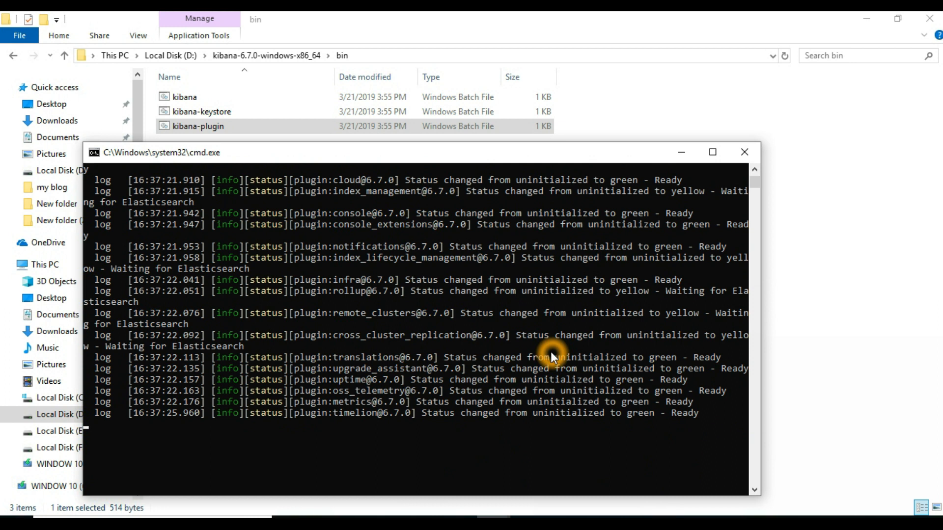
pyautogui.moveTo(459, 522)
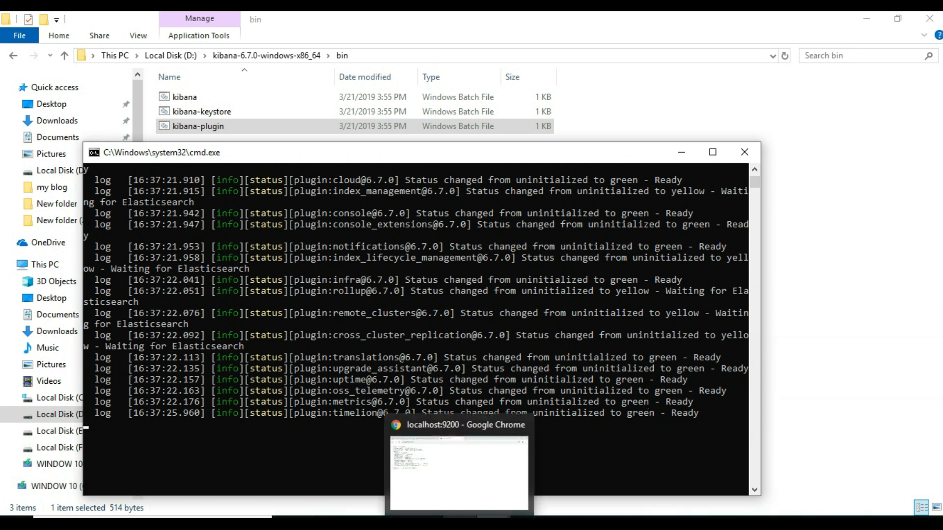
pyautogui.click(665, 388)
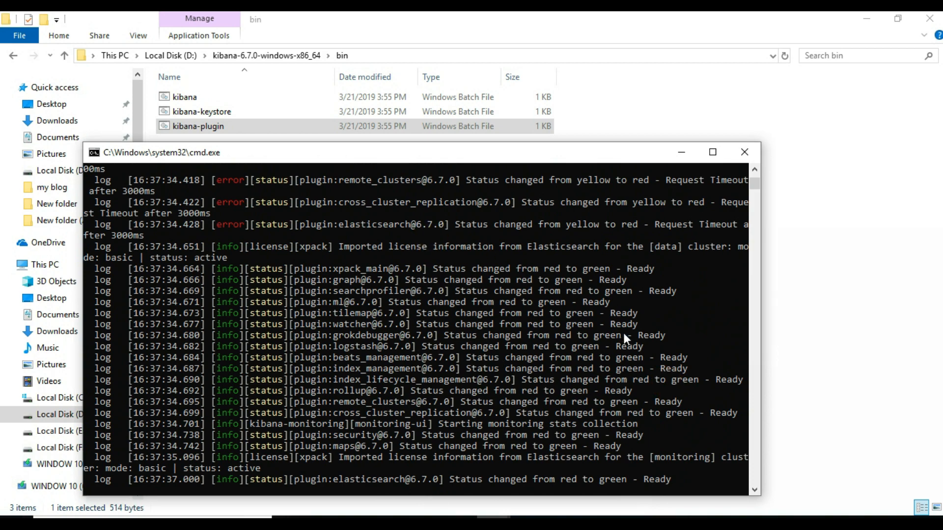
pyautogui.click(460, 521)
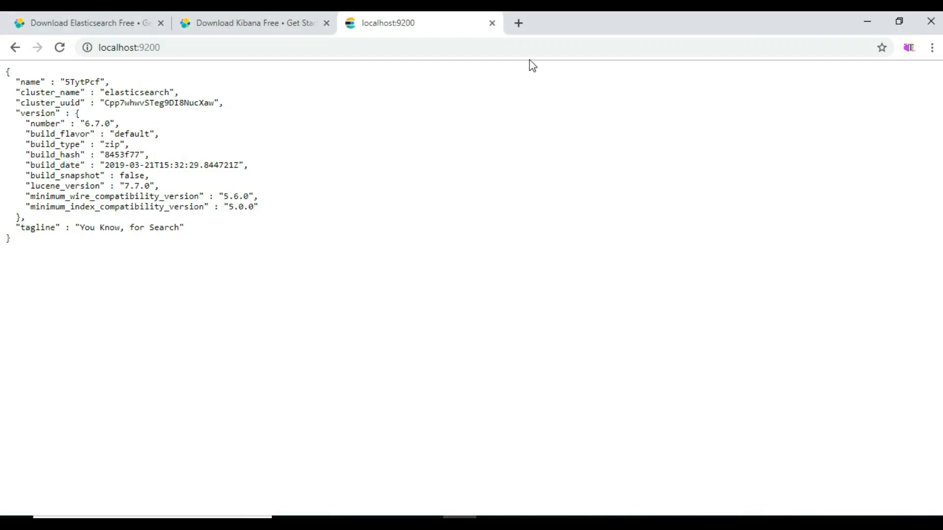
# - Open localhost:5601 in a new browser tab
pyautogui.click(521, 24)
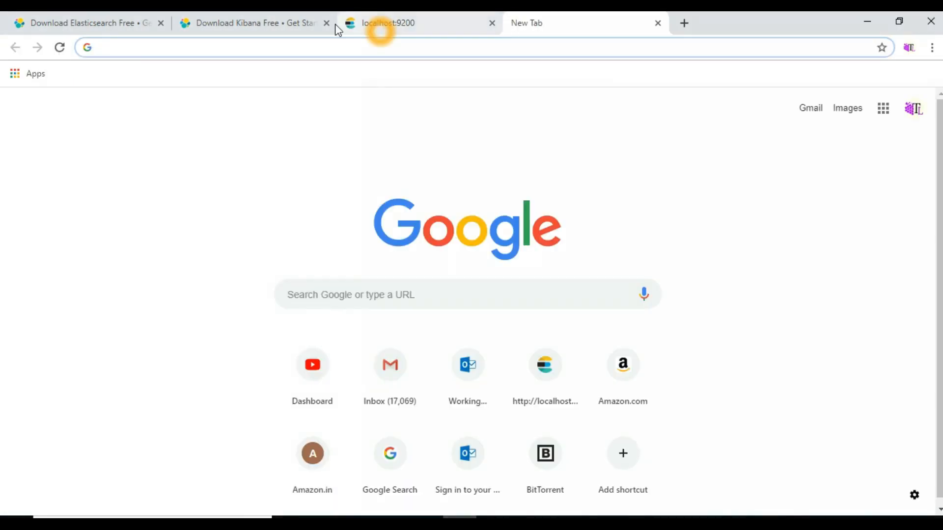
pyautogui.write('localhost:5601')
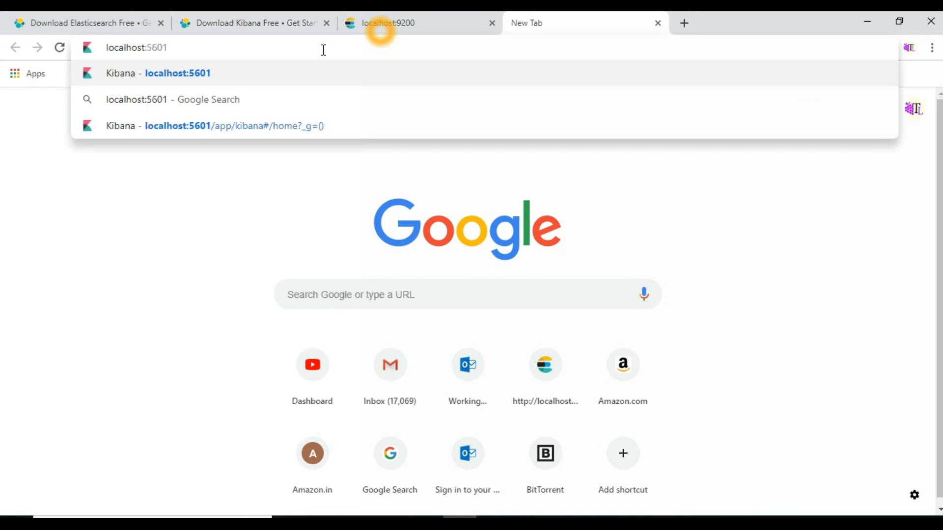
pyautogui.moveTo(120, 47); pyautogui.dragTo(179, 43)
pyautogui.click(188, 47)
pyautogui.press('Return')
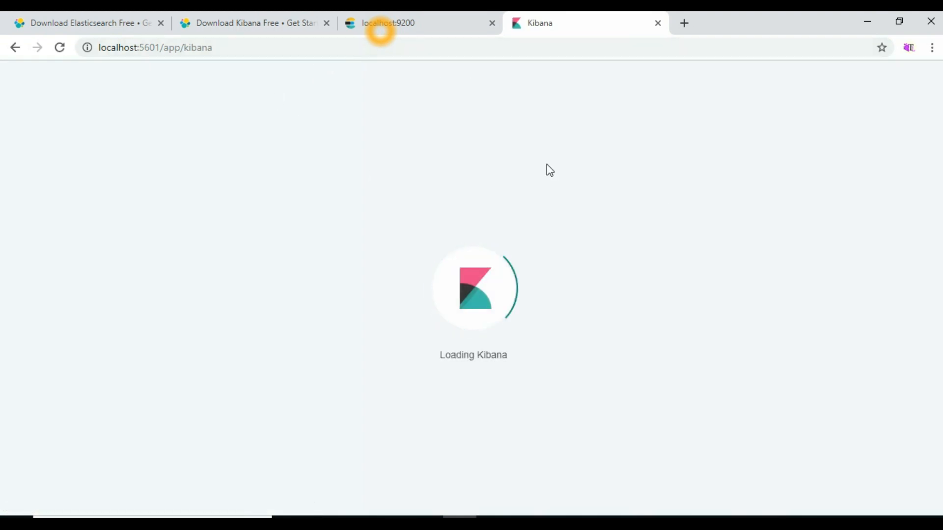
# - On Kibana's welcome screen, choose to explore on your own
pyautogui.click(422, 26)
pyautogui.click(583, 21)
pyautogui.scroll(-1, 550, 172)
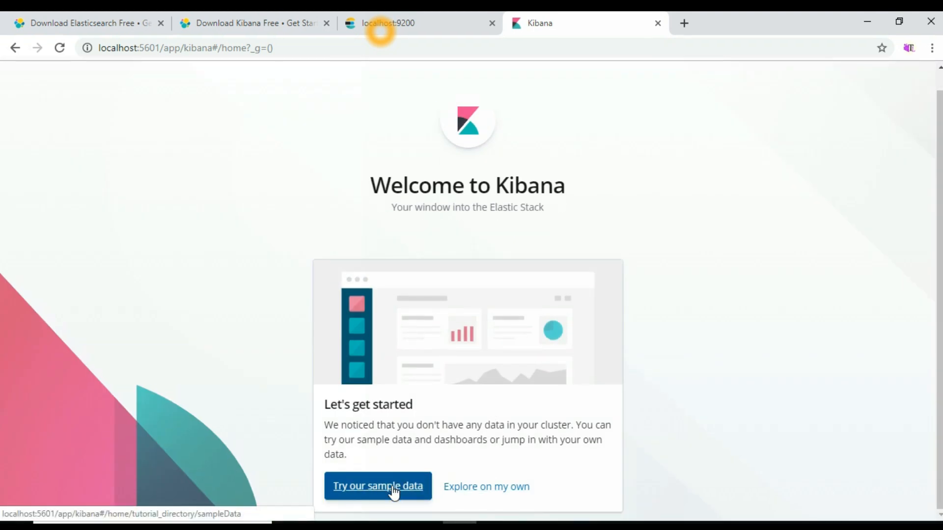
pyautogui.click(467, 489)
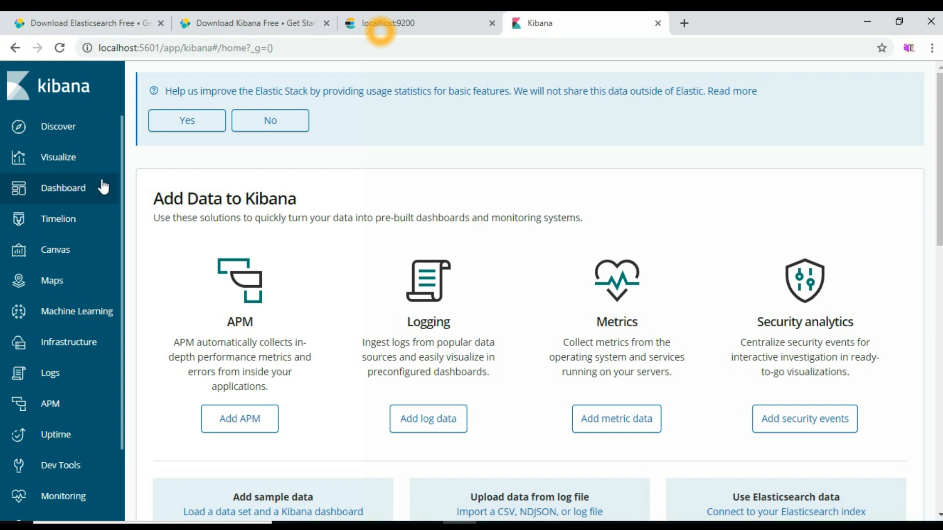
# - Open the Dev Tools console in Kibana and collapse the side navigation
pyautogui.scroll(-5, 78, 226)
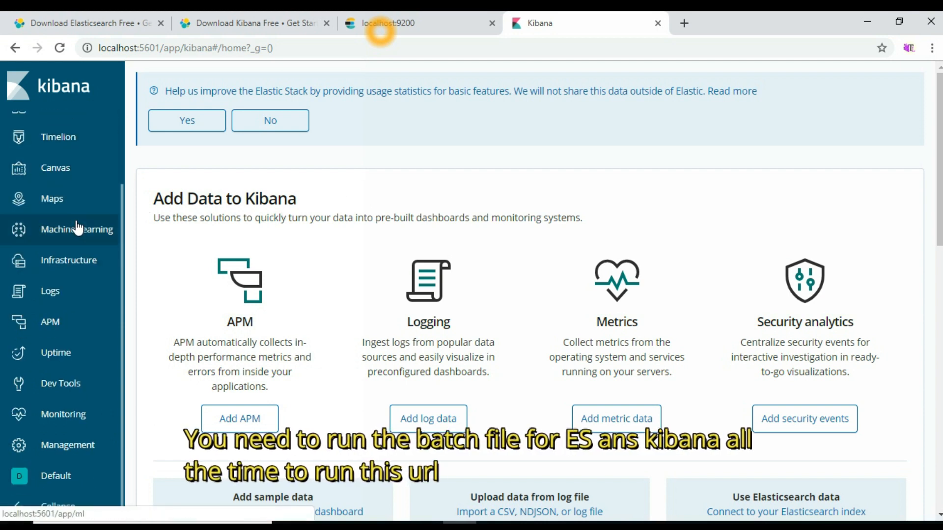
pyautogui.click(62, 386)
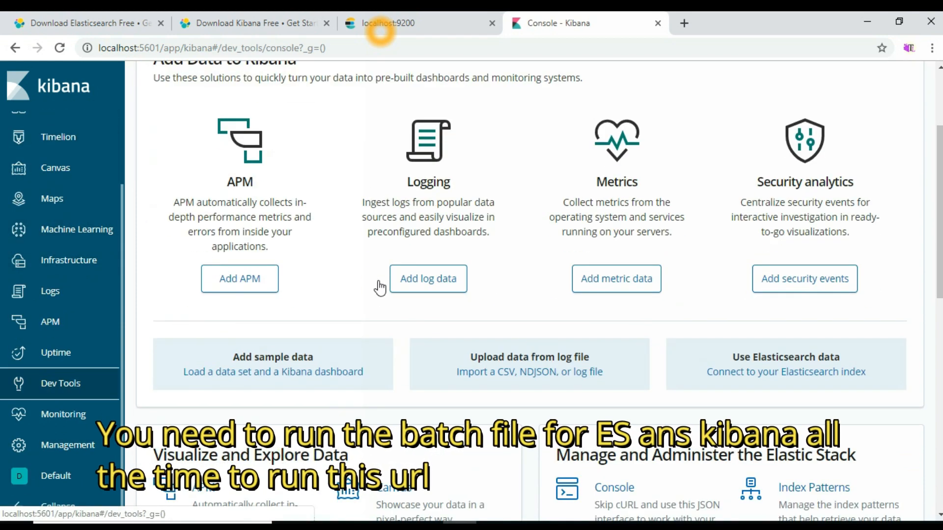
pyautogui.click(163, 493)
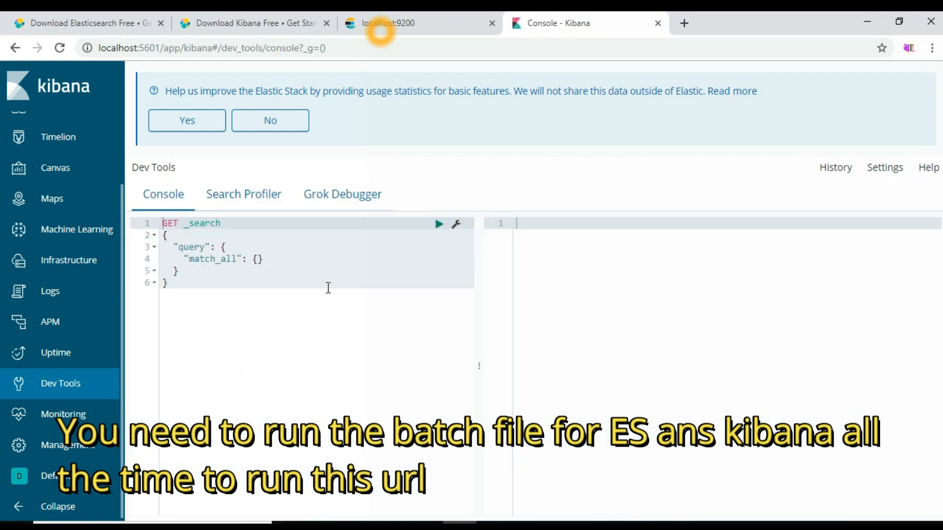
pyautogui.click(47, 511)
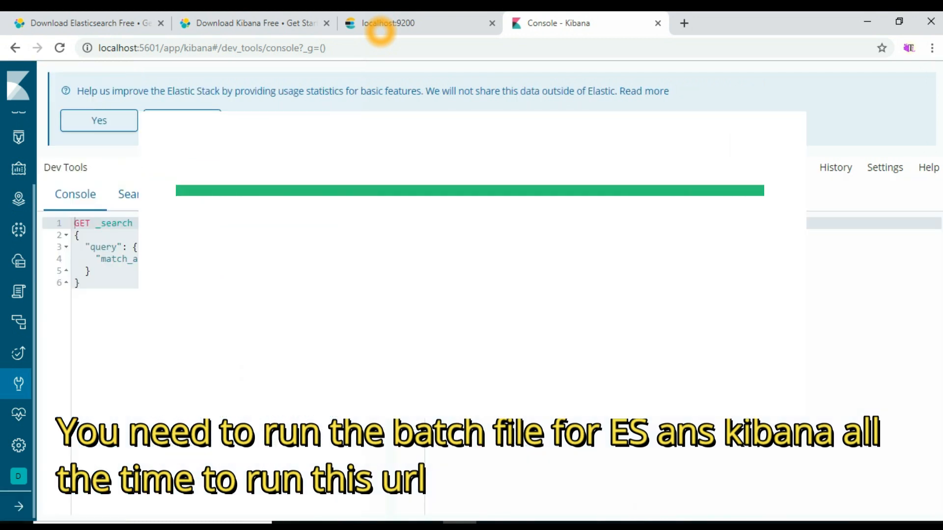